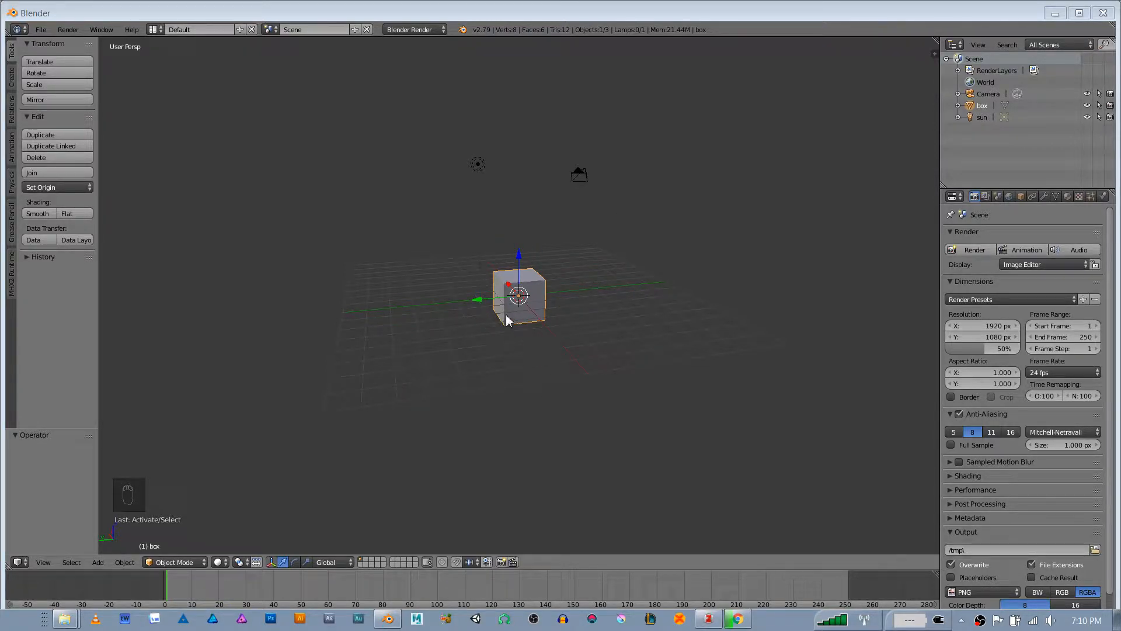
Place the 3D cursor at several different spots in the space around the box
scroll(531, 292, up, 4)
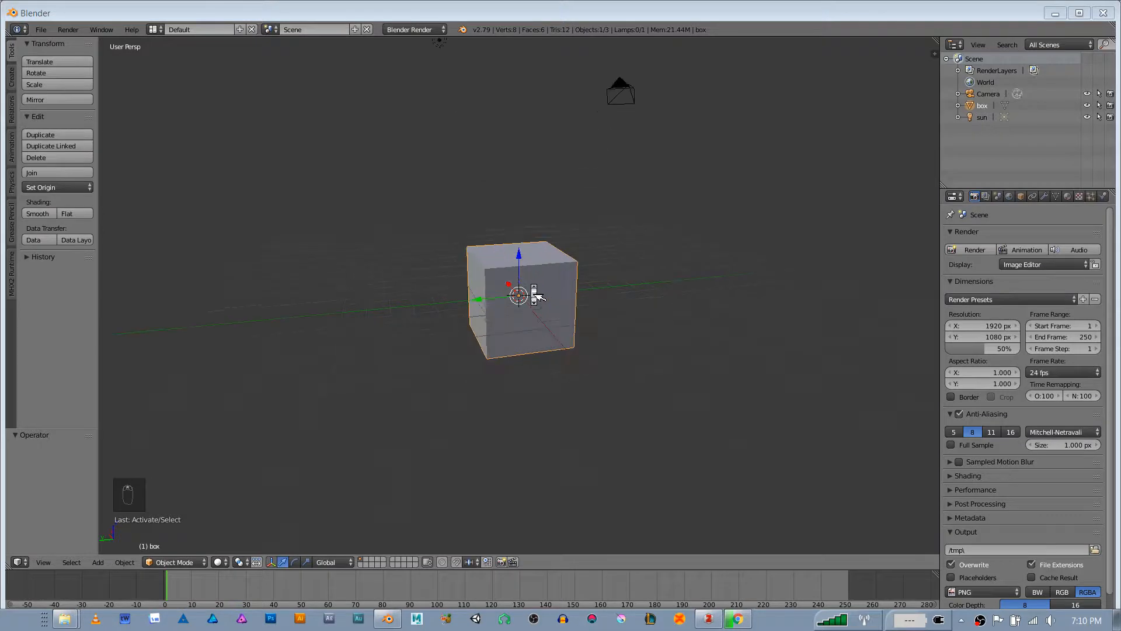
scroll(539, 287, down, 2)
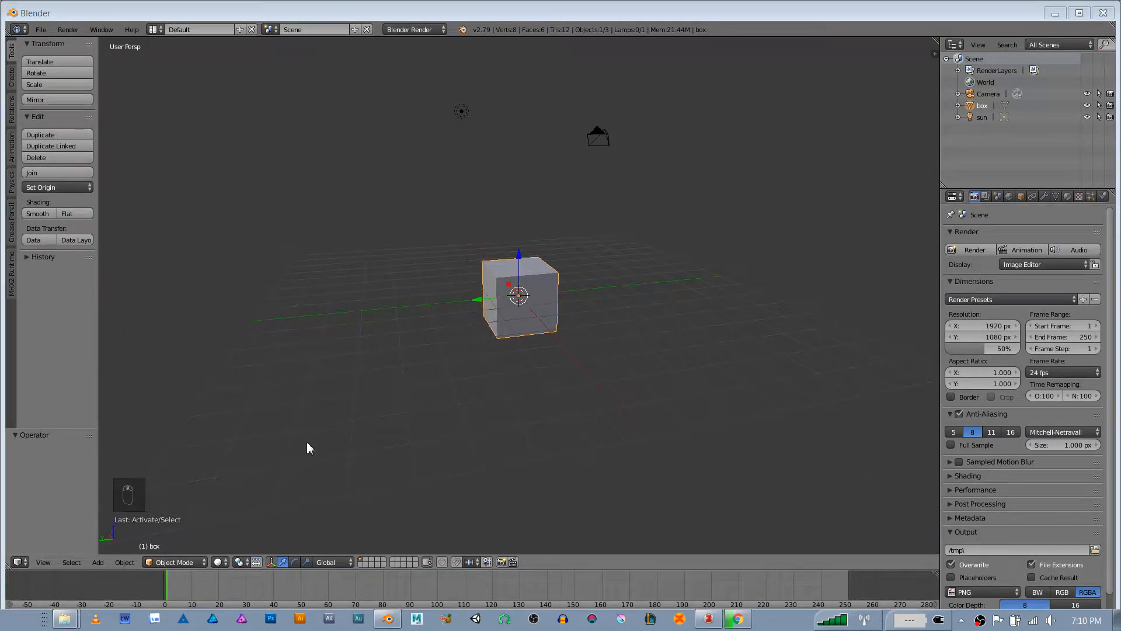
click(361, 412)
middle_drag(380, 376, 454, 390)
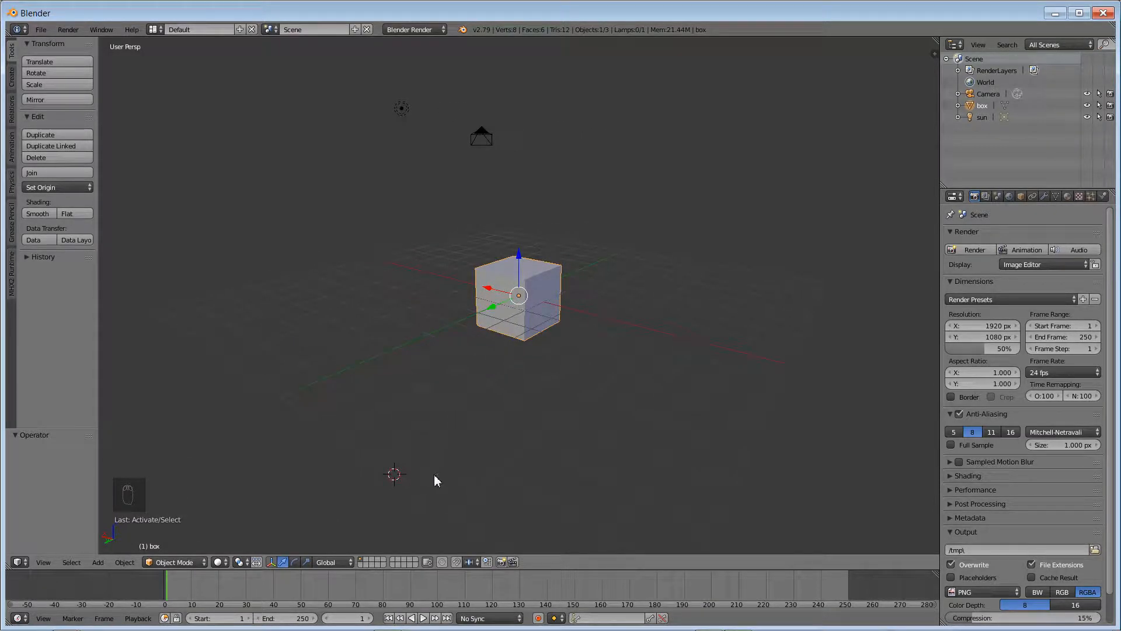
click(361, 380)
click(312, 192)
click(330, 118)
click(331, 201)
click(260, 185)
click(394, 312)
Display the box's transform values and move it along its axes to about X 0.52, Y -0.97, Z 0.43
middle_drag(360, 352, 353, 329)
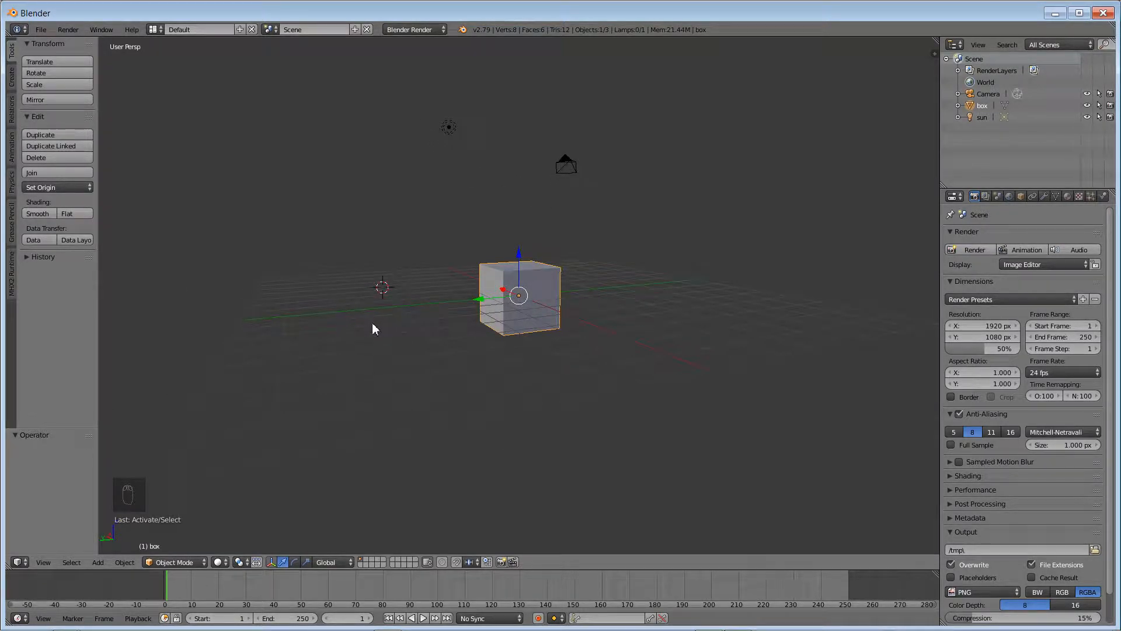
middle_drag(352, 306, 543, 300)
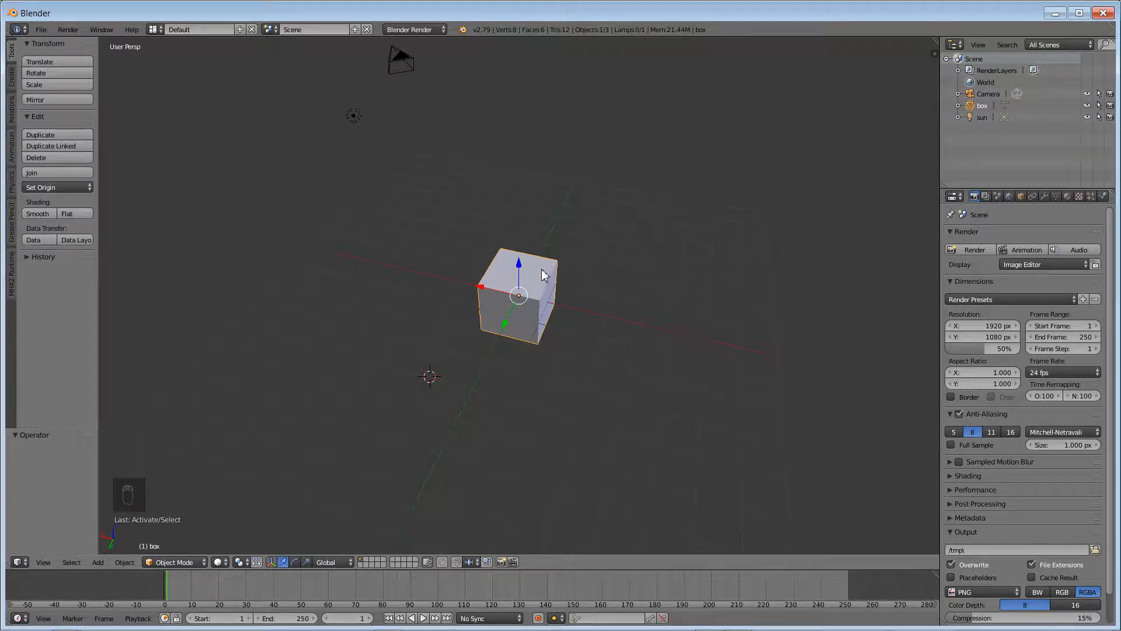
click(934, 54)
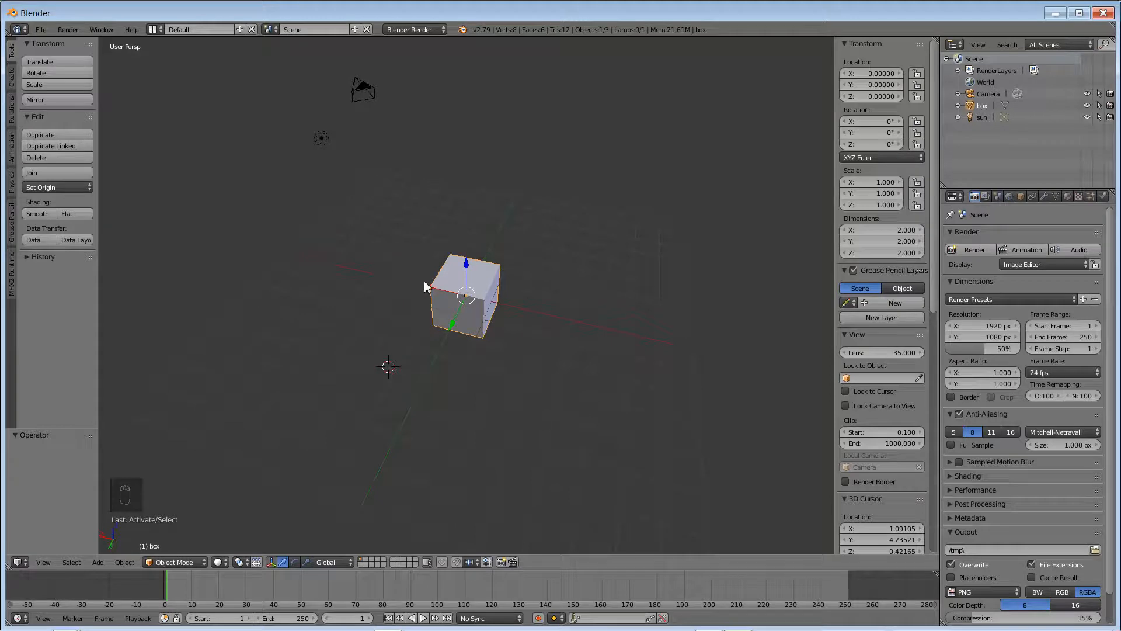
drag(429, 291, 390, 273)
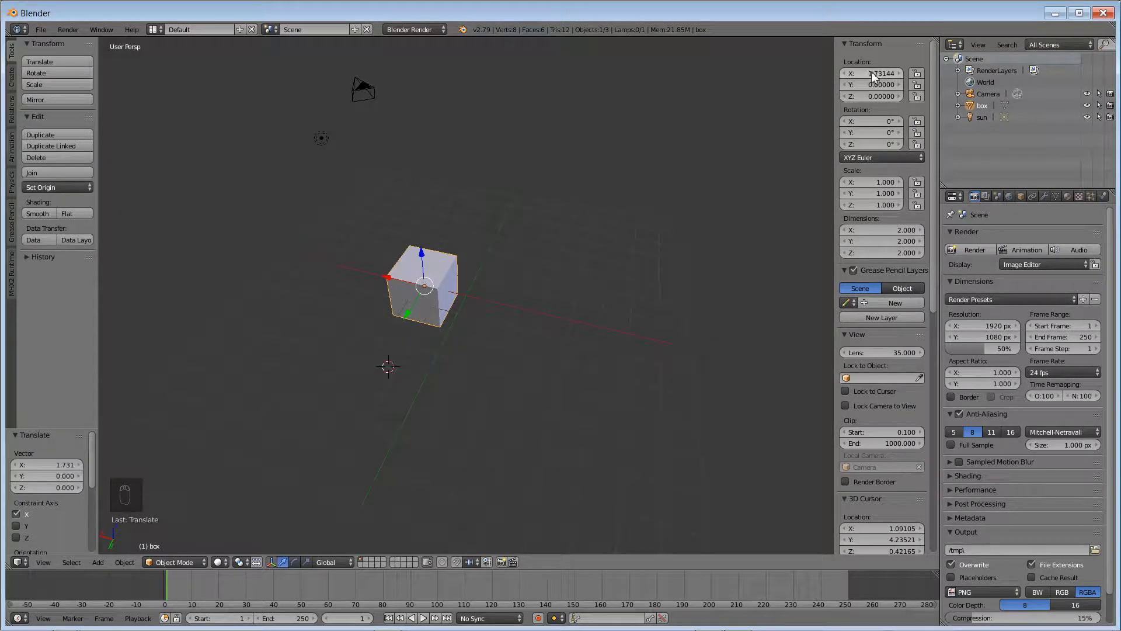
drag(410, 314, 426, 271)
drag(447, 219, 447, 297)
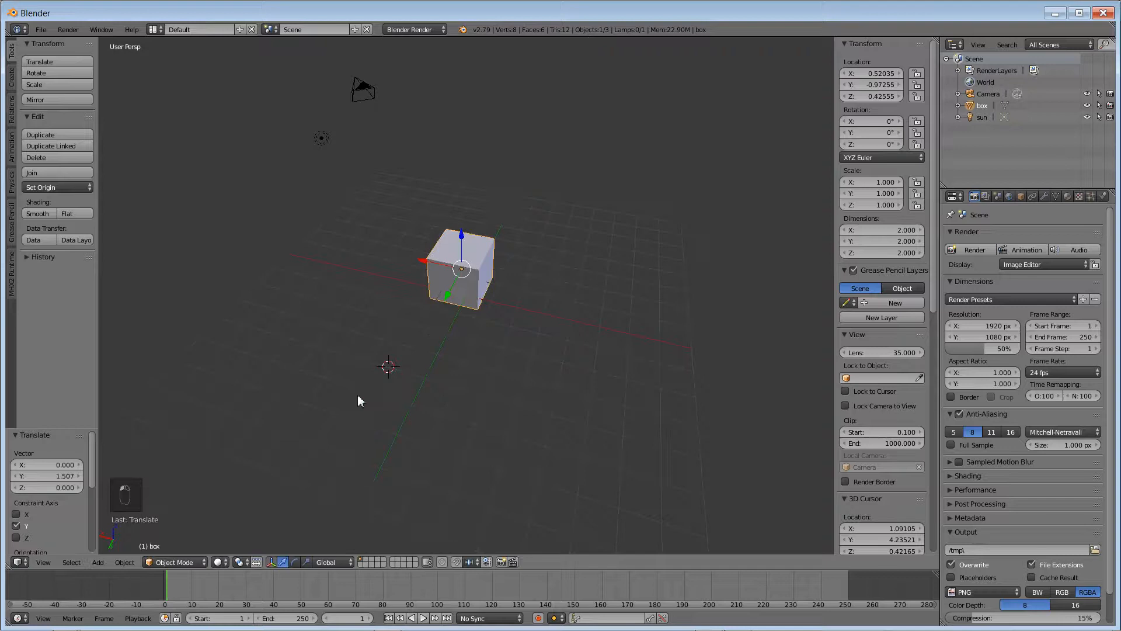
Switch the manipulator to rotation and rotate the box about 26.3° around the X axis
click(294, 562)
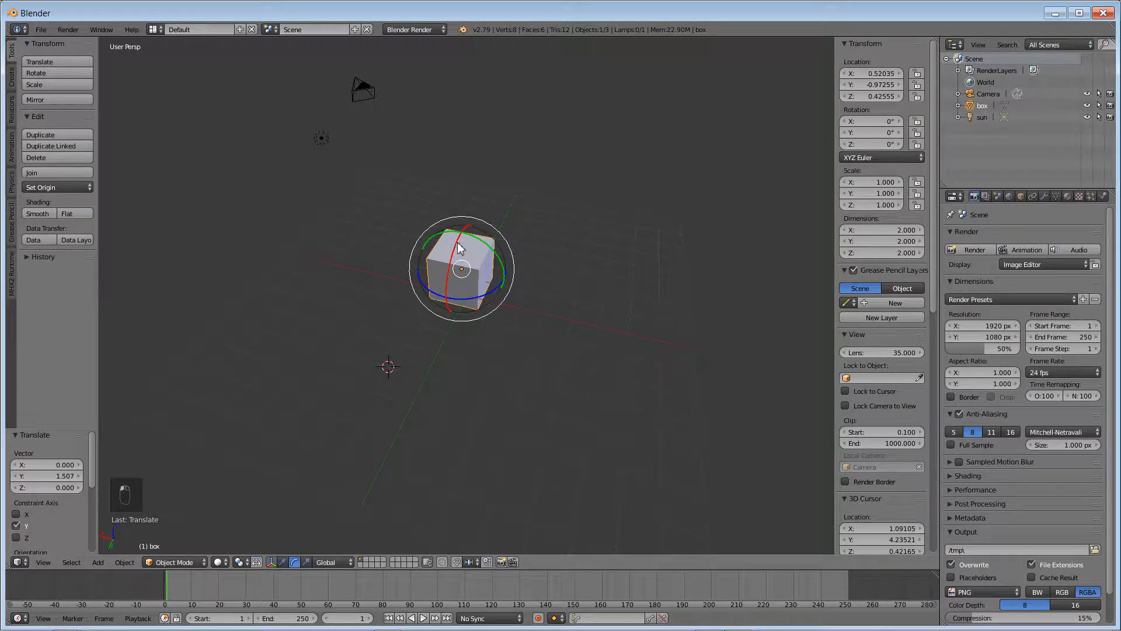
drag(460, 249, 488, 248)
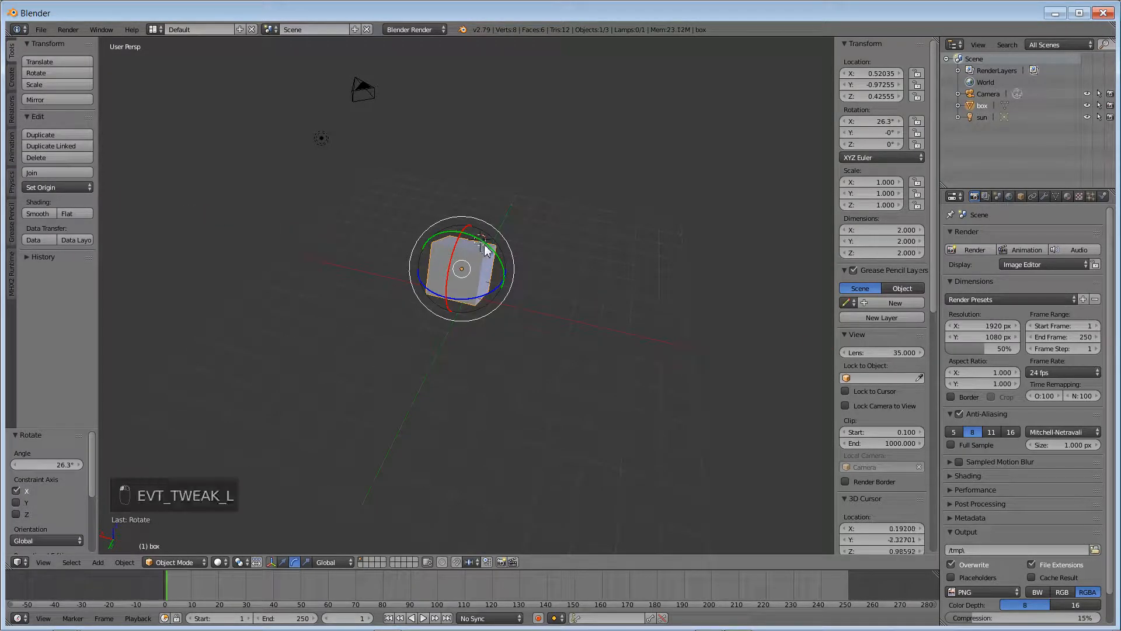
drag(477, 236, 507, 276)
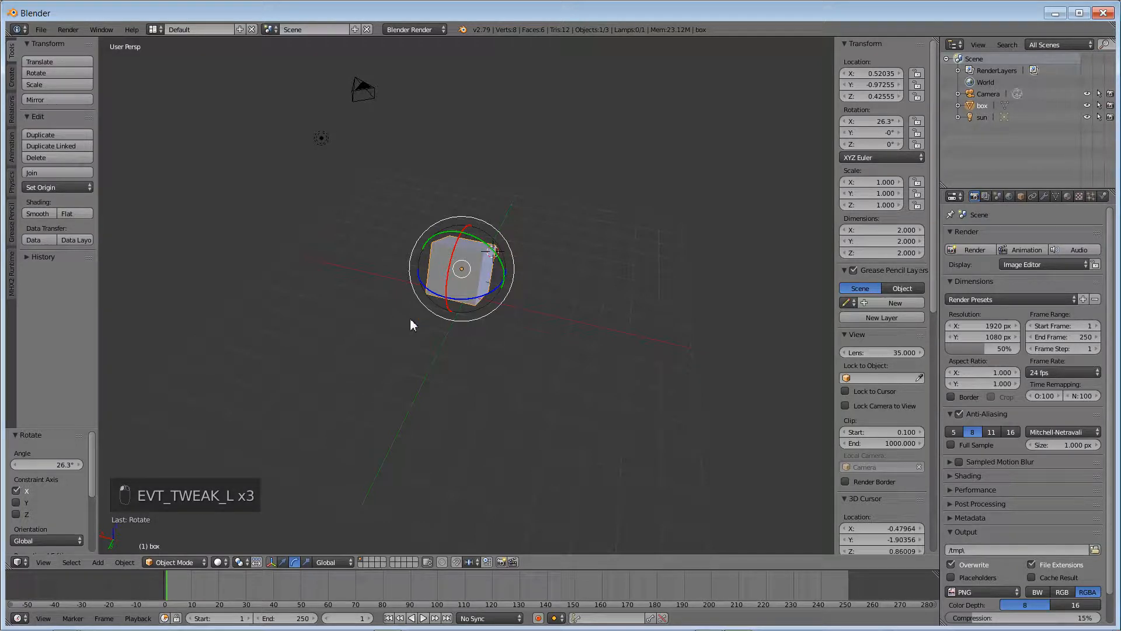
Try to rotate the box further with the rotation manipulator's rings
click(429, 238)
right_drag(488, 257, 483, 266)
right_click(490, 262)
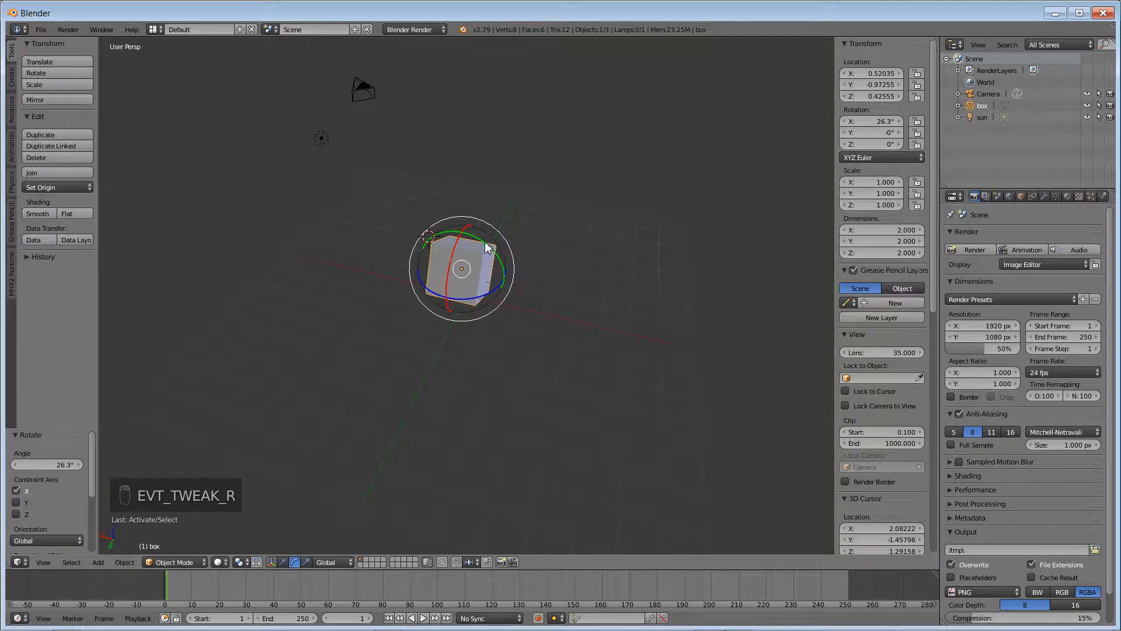
drag(485, 241, 496, 256)
middle_drag(463, 318, 581, 279)
click(411, 272)
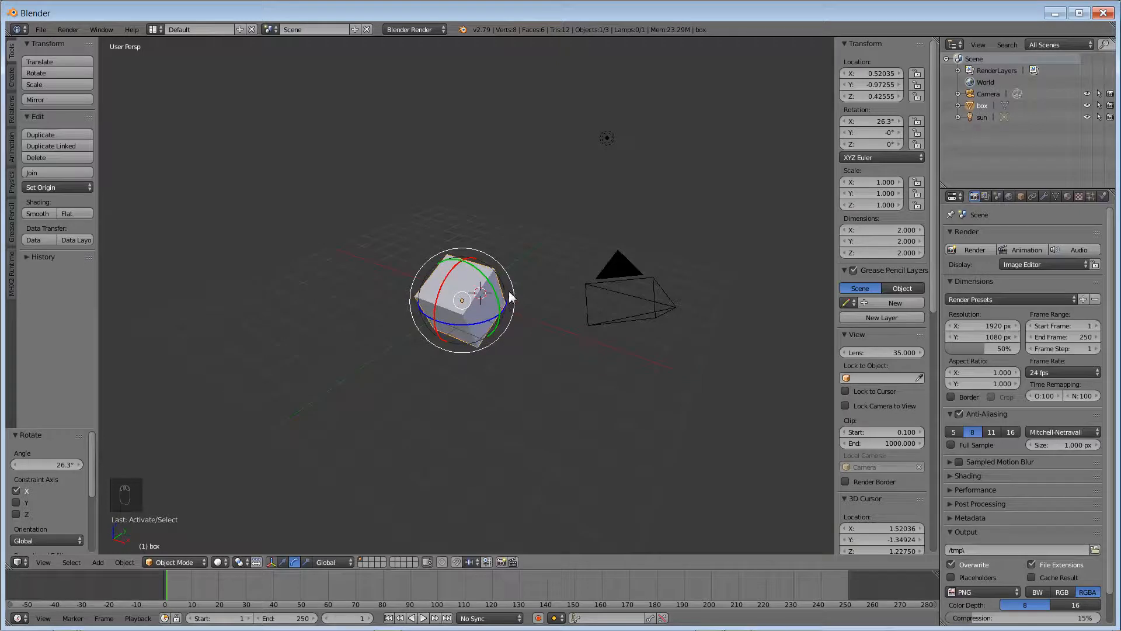
click(508, 291)
Rotate the box freely by about 282° in the current view, with the rotation manipulator active
click(283, 562)
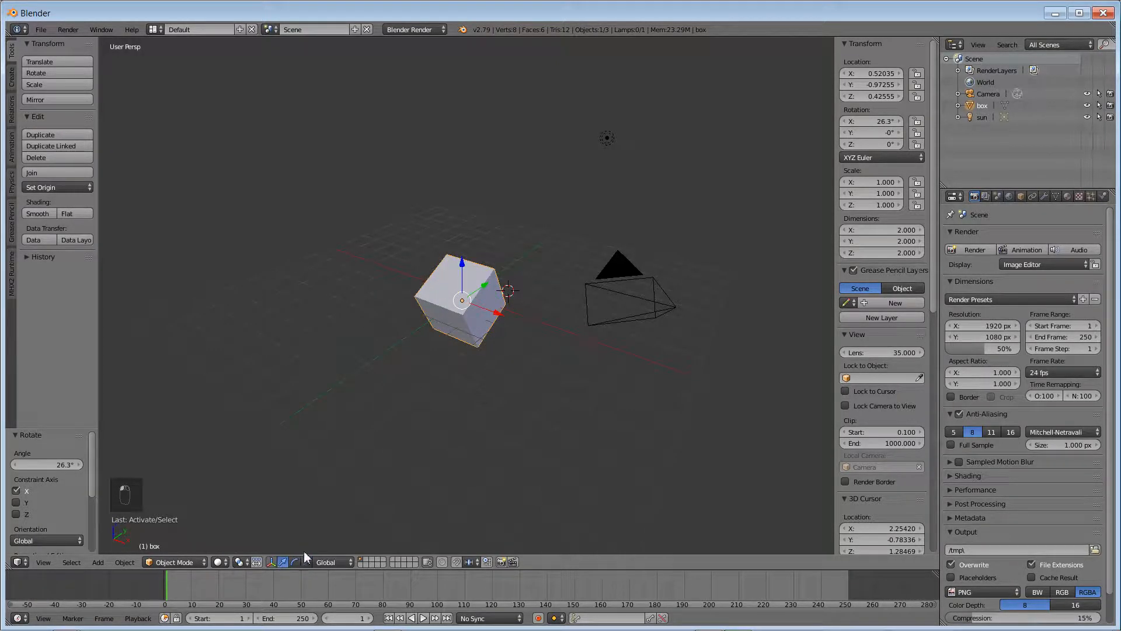
click(295, 562)
key(r)
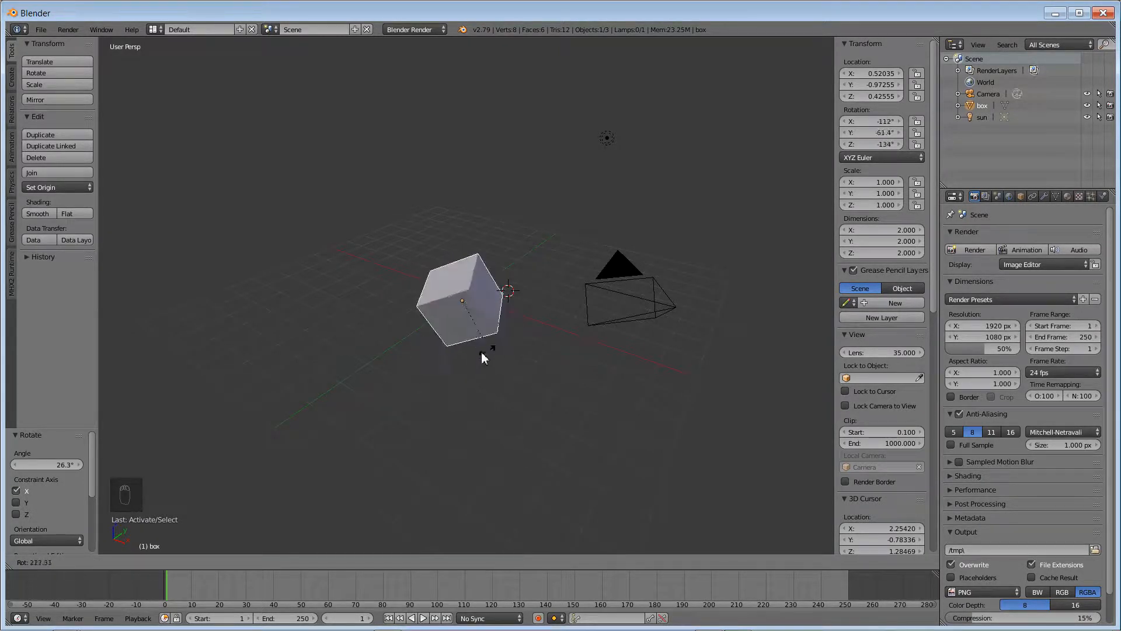
click(442, 301)
click(436, 328)
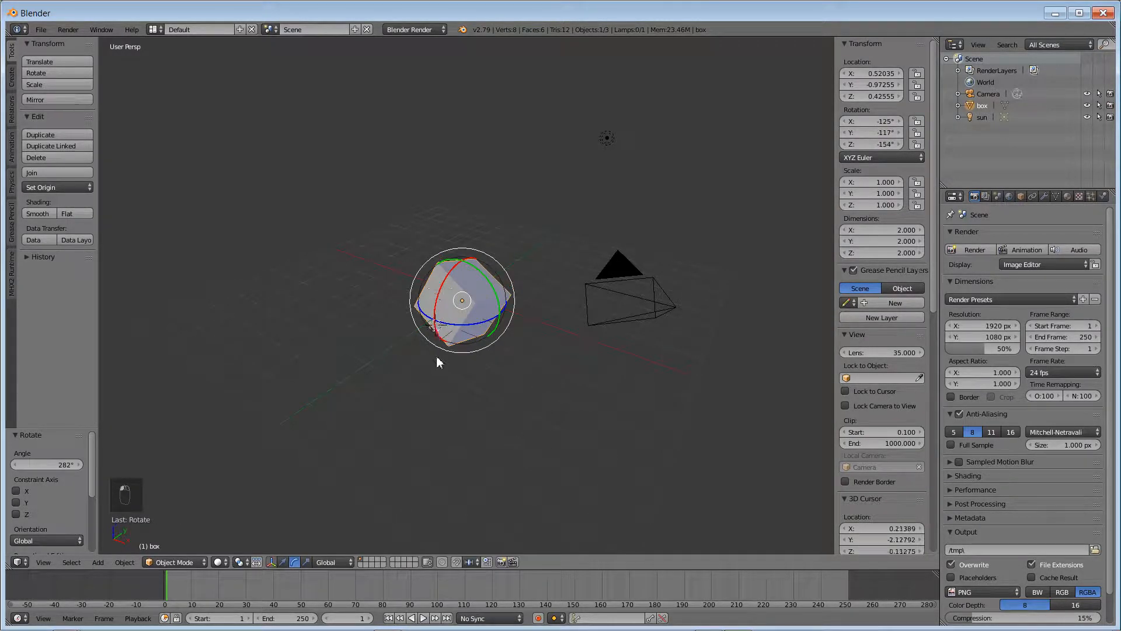
middle_drag(440, 292, 455, 325)
click(454, 323)
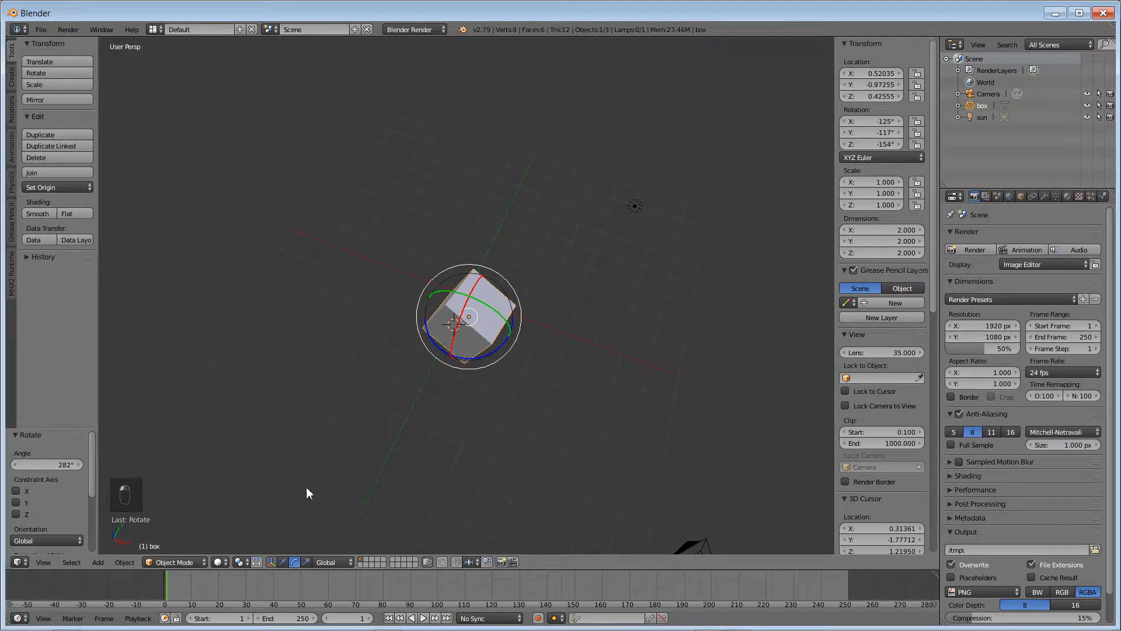
Hide the transform manipulator on the box and show it again
click(271, 561)
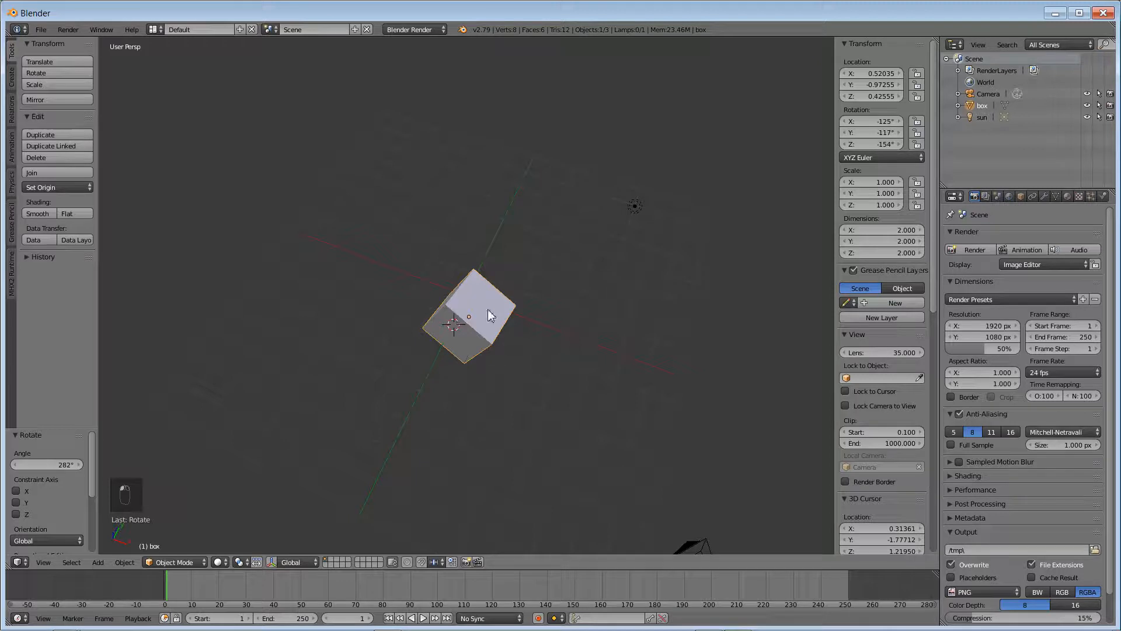
middle_drag(490, 318, 348, 488)
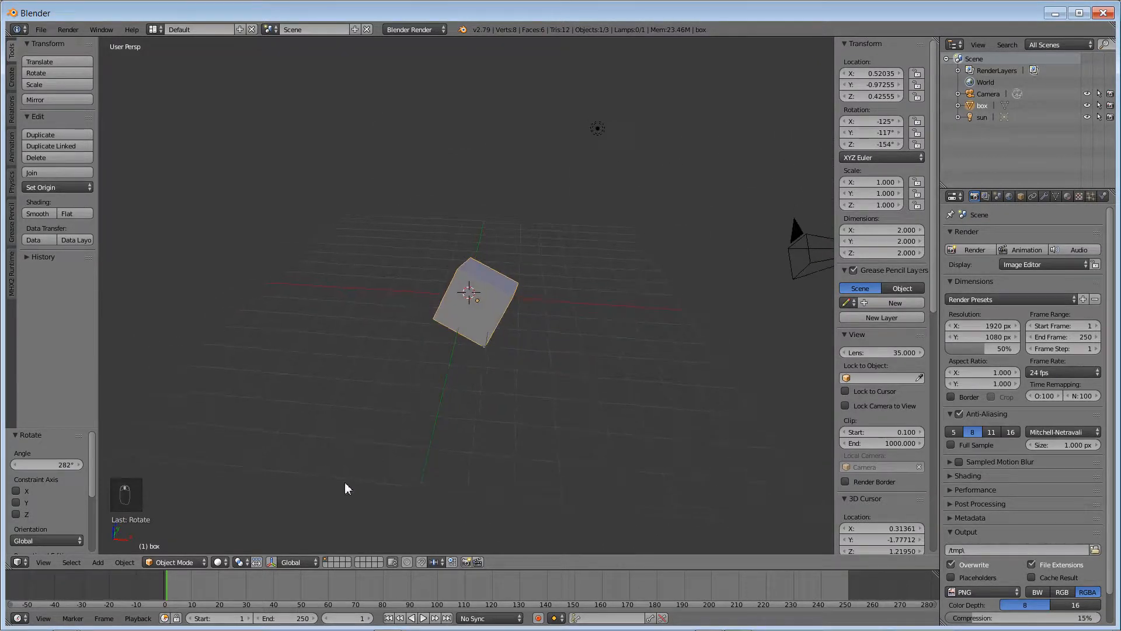
click(272, 562)
Switch the manipulator to scale and enlarge the box to a scale of about X 1.52, Y 1.60, Z 1.52
click(306, 561)
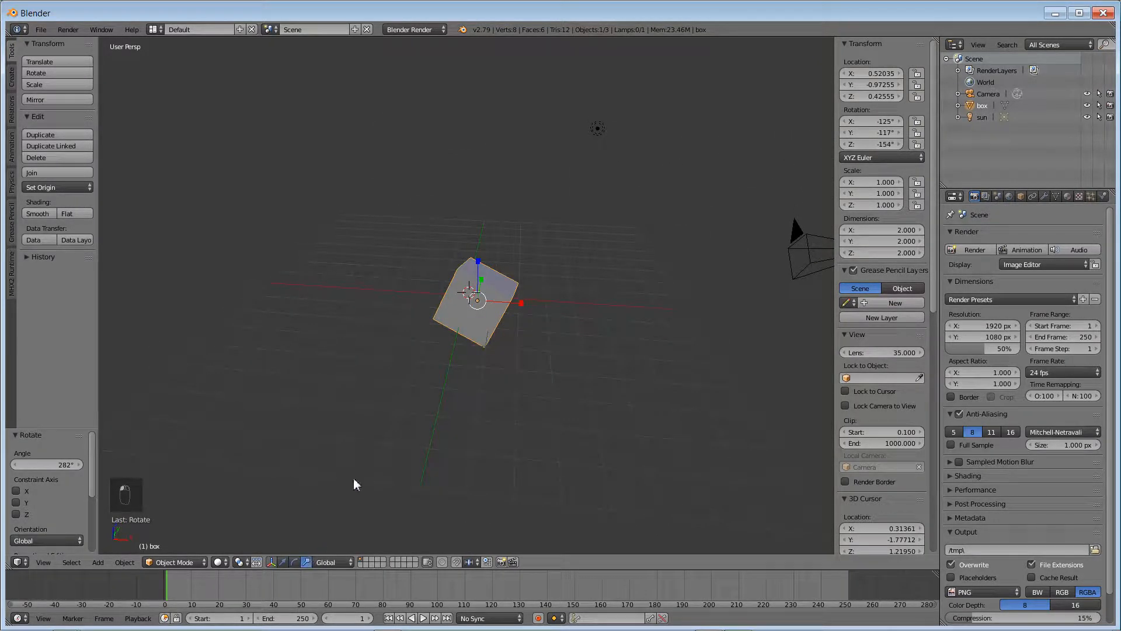
middle_drag(542, 355, 509, 366)
drag(509, 316, 464, 247)
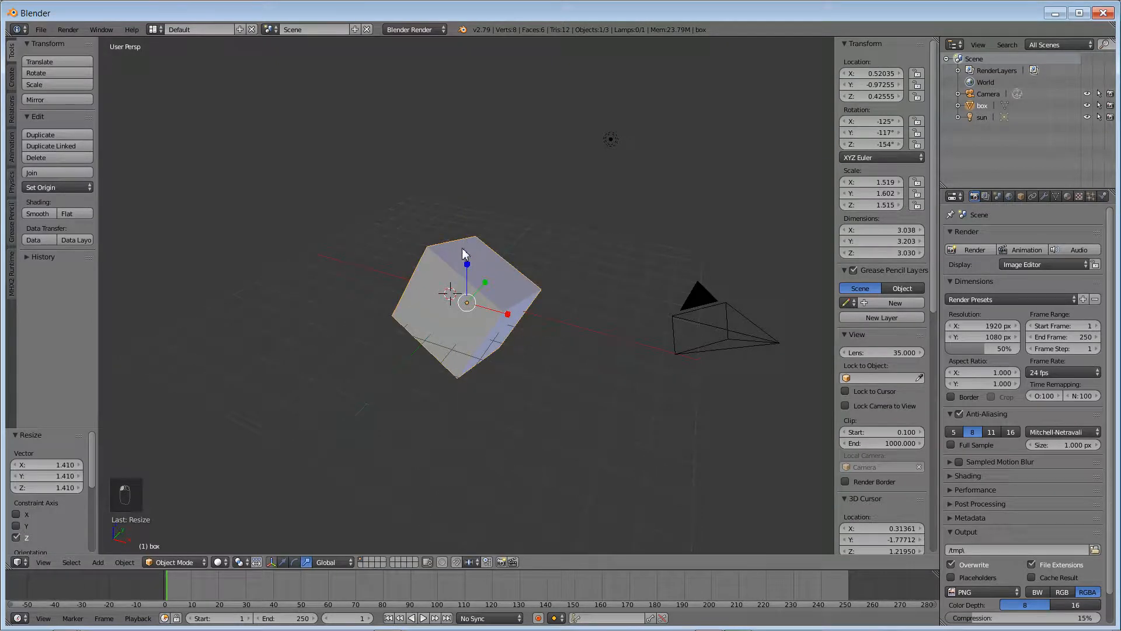
Clear the box's rotation, scale and location back to their defaults
middle_drag(526, 342, 473, 331)
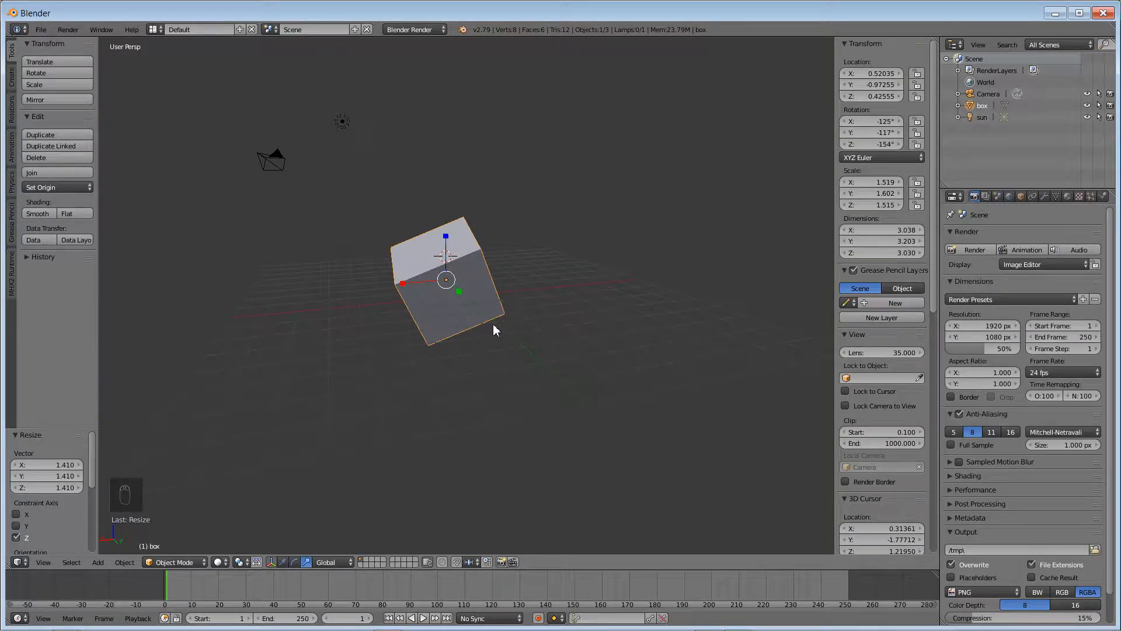
middle_drag(470, 362, 516, 380)
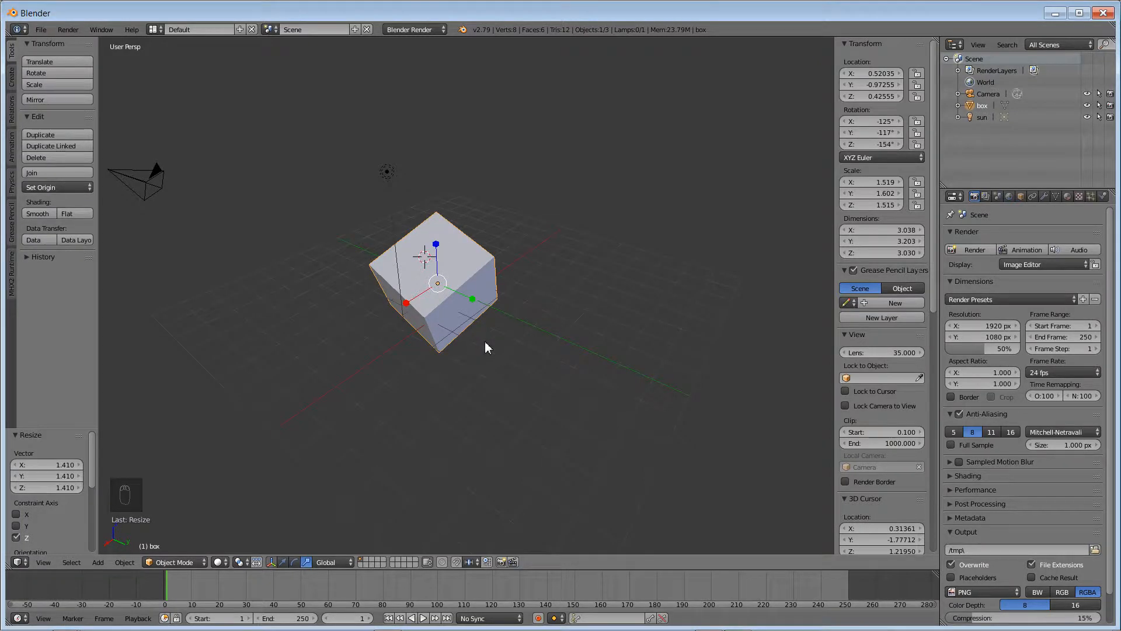
key(alt+r)
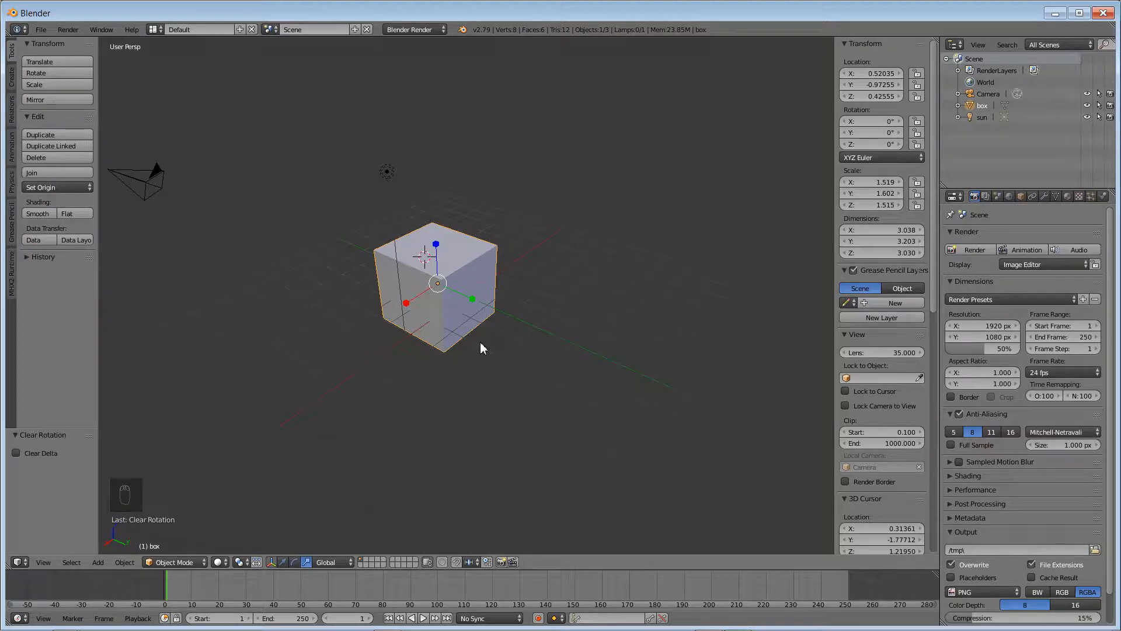
key(alt+s)
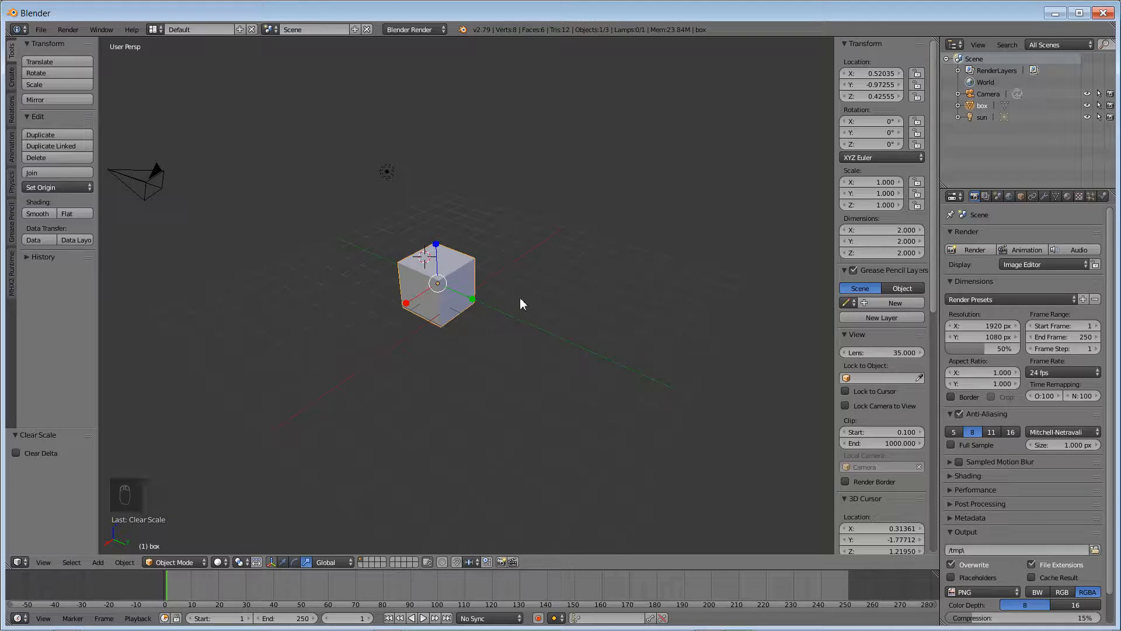
key(alt+g)
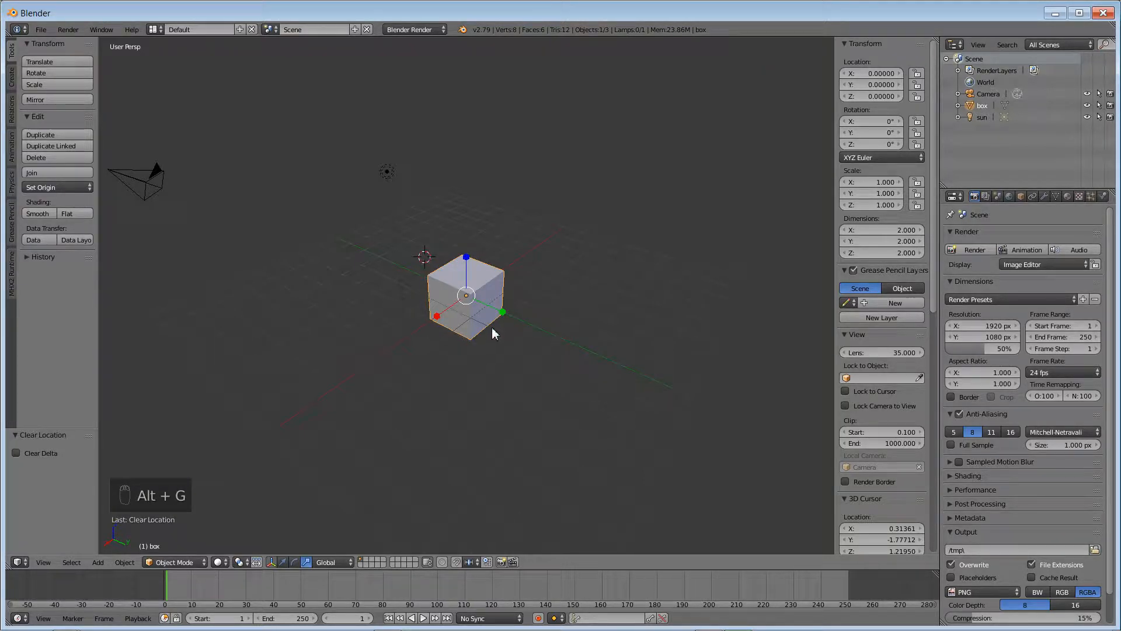
Hide the transform manipulator and try rotating the box freely without it, cancelling the rotation
middle_drag(531, 350, 482, 336)
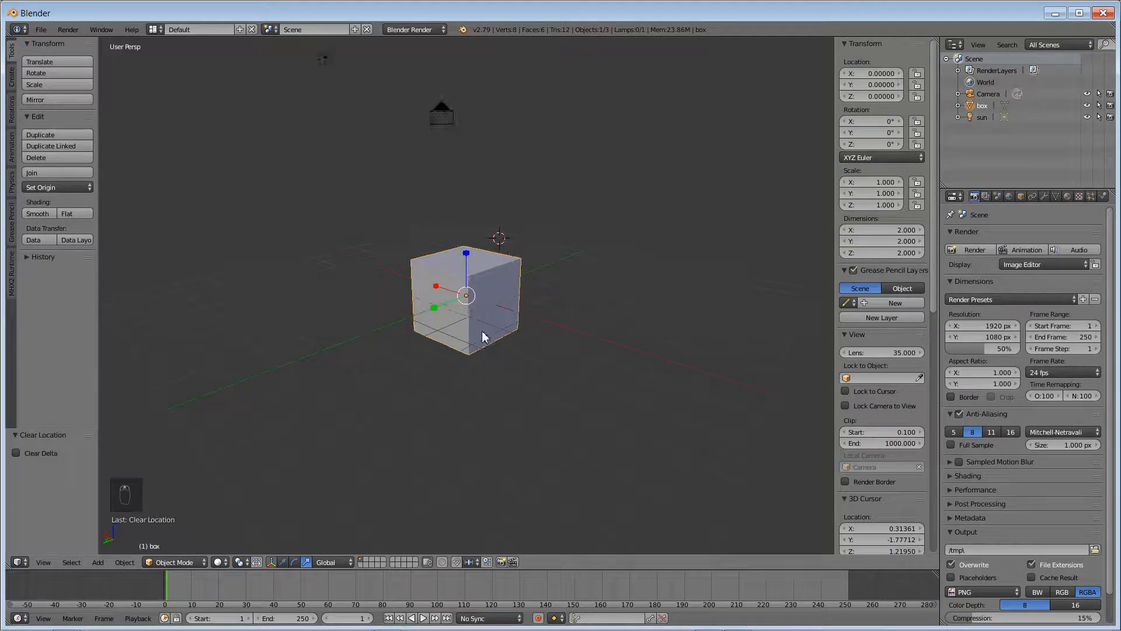
click(272, 562)
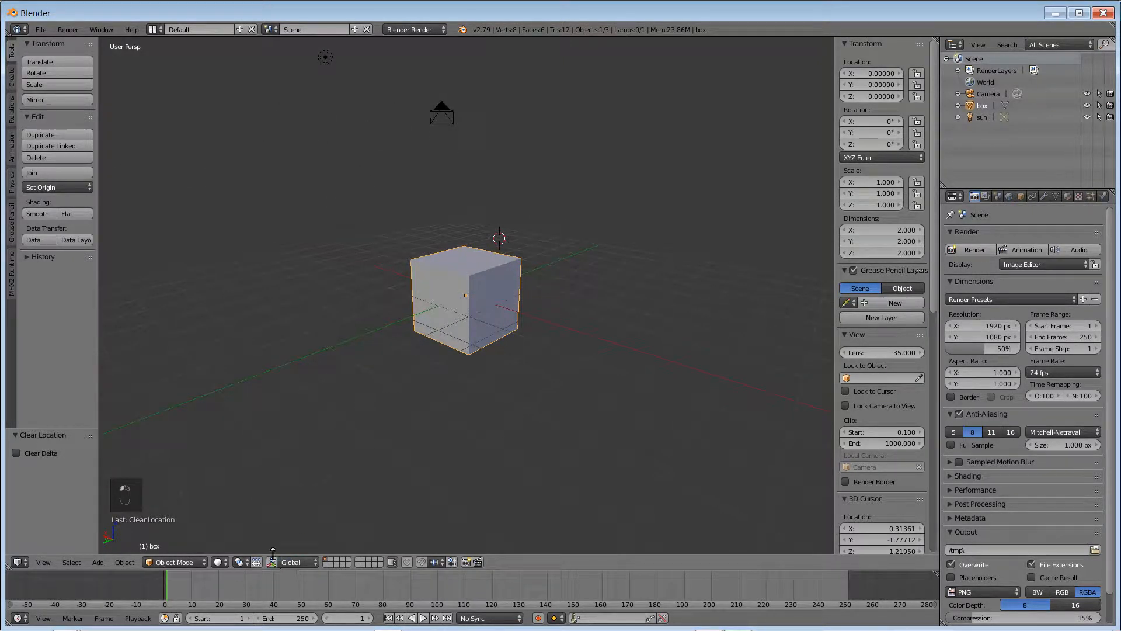
mouse_move(445, 366)
middle_down()
mouse_move(504, 391)
mouse_move(547, 382)
mouse_move(427, 387)
mouse_move(388, 358)
mouse_move(421, 375)
mouse_move(438, 360)
middle_up()
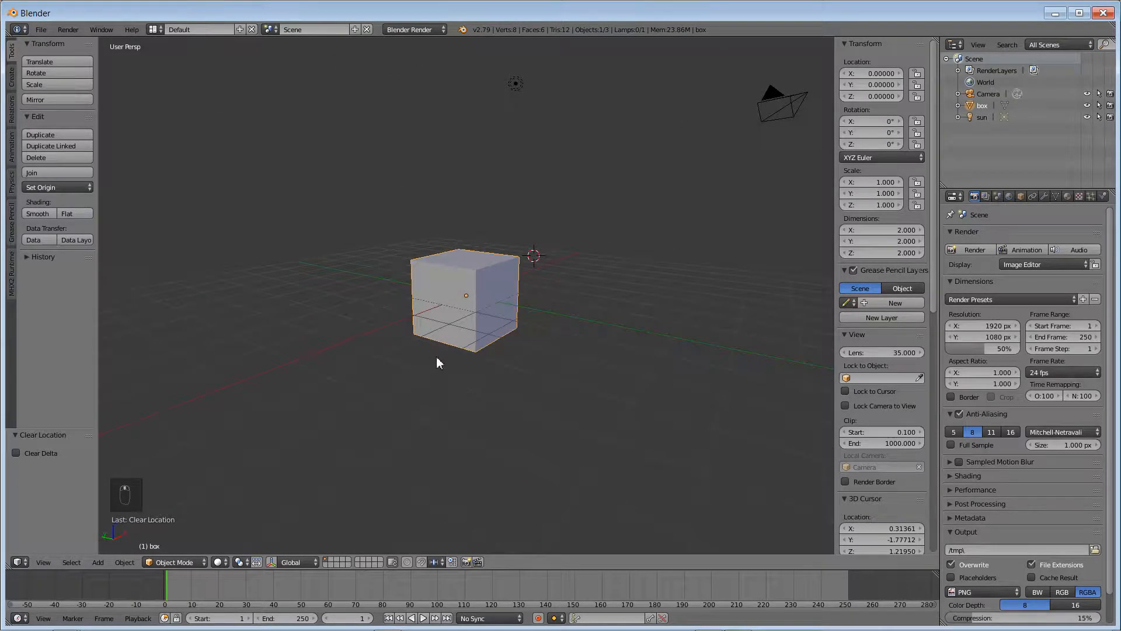
key(r)
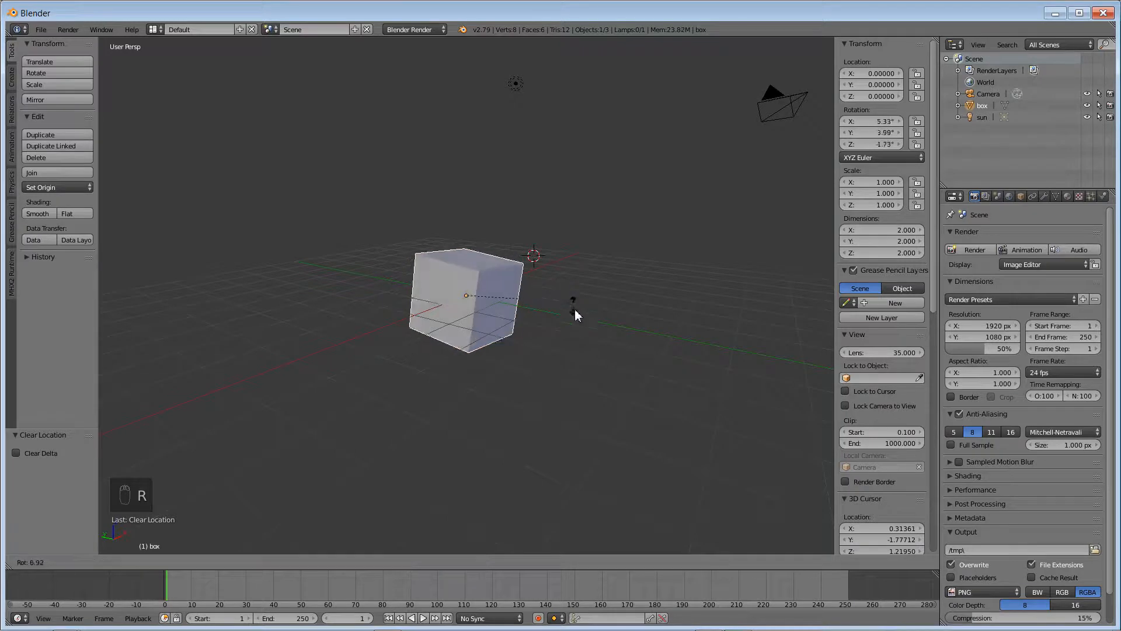
right_click(571, 316)
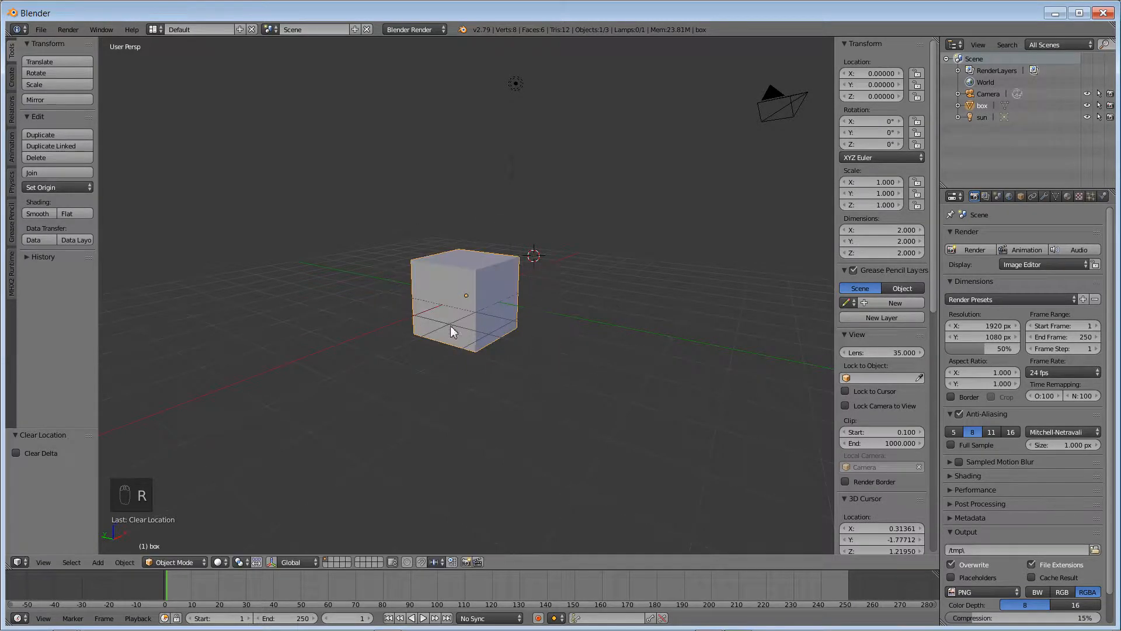
Rotate the box freely by about 96.3° from a higher viewing angle and undo that rotation
middle_drag(562, 374, 574, 295)
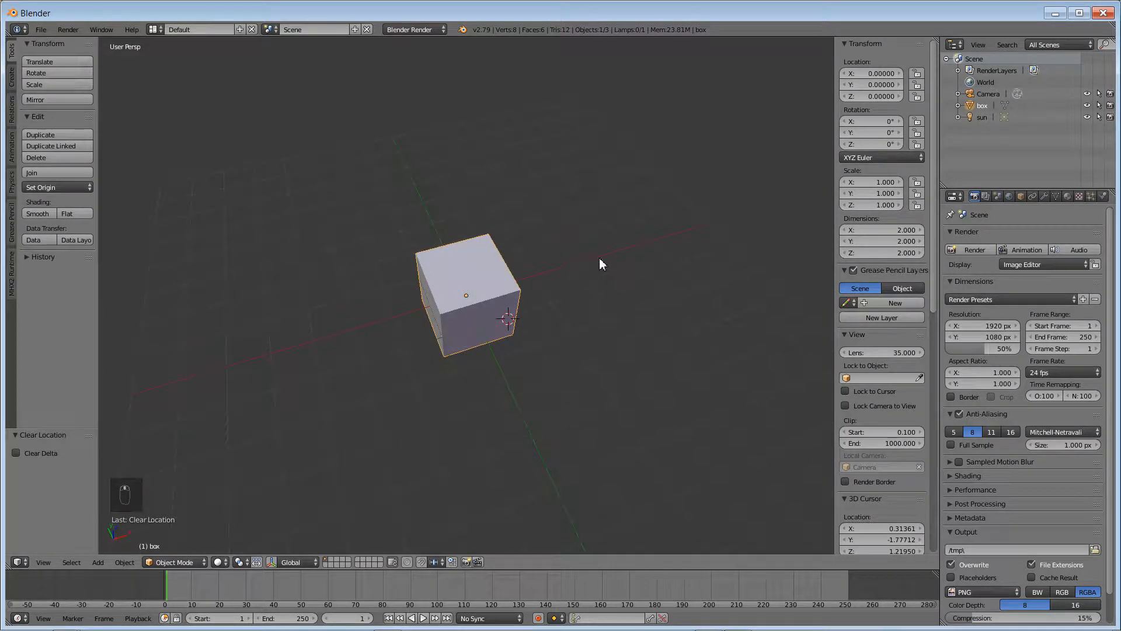
key(r)
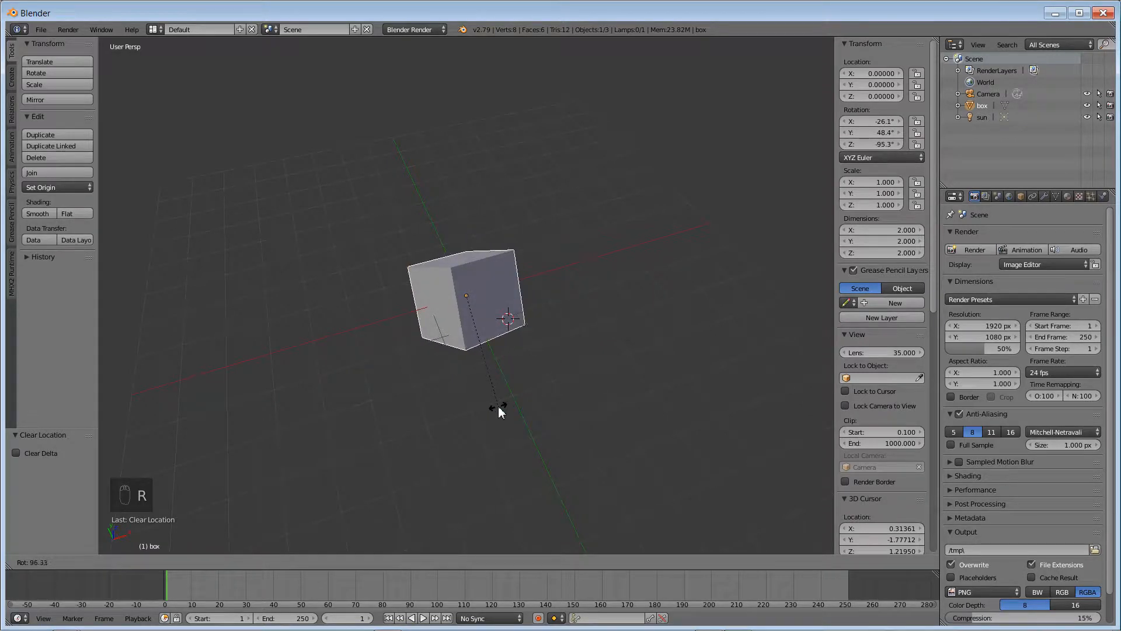
click(498, 411)
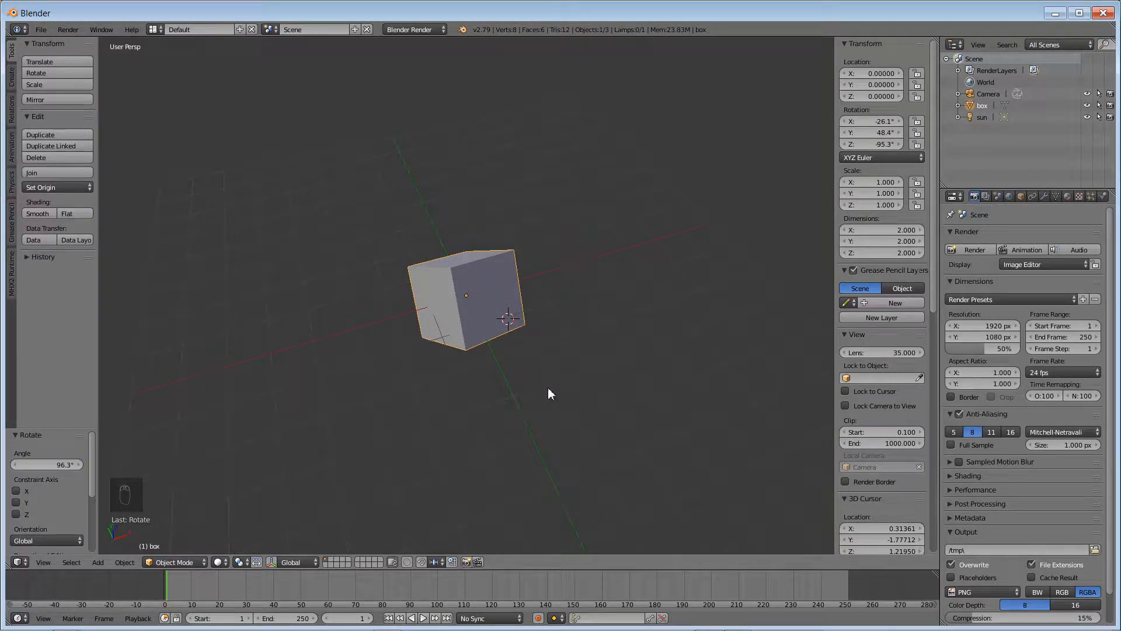
mouse_move(491, 415)
middle_down()
mouse_move(521, 412)
mouse_move(576, 354)
mouse_move(492, 424)
middle_up()
key(ctrl+z)
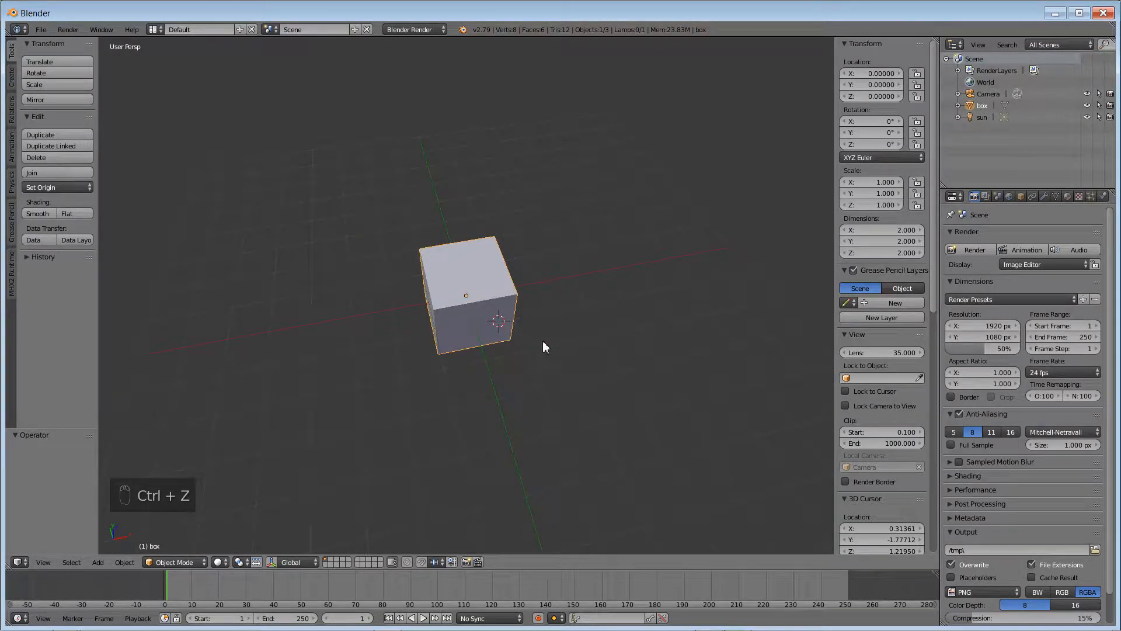
Try rotating the box about the global X axis by about 16°, cancelling the rotation
key(r)
key(x)
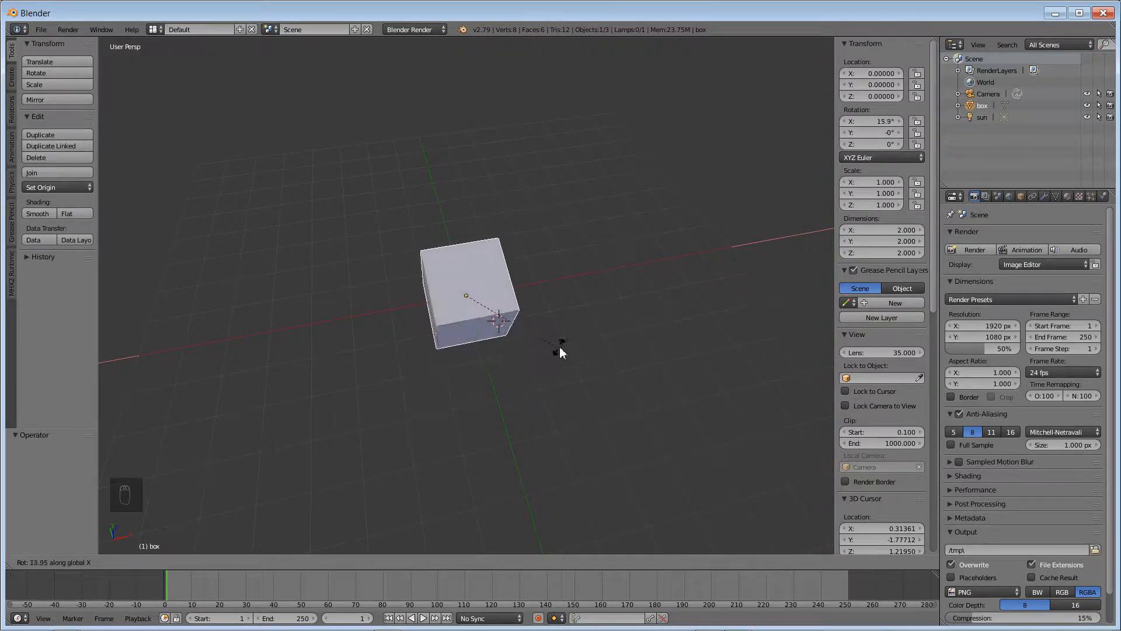
right_click(580, 299)
Rotate the box by exactly 47° about the global X axis
middle_drag(511, 393, 585, 322)
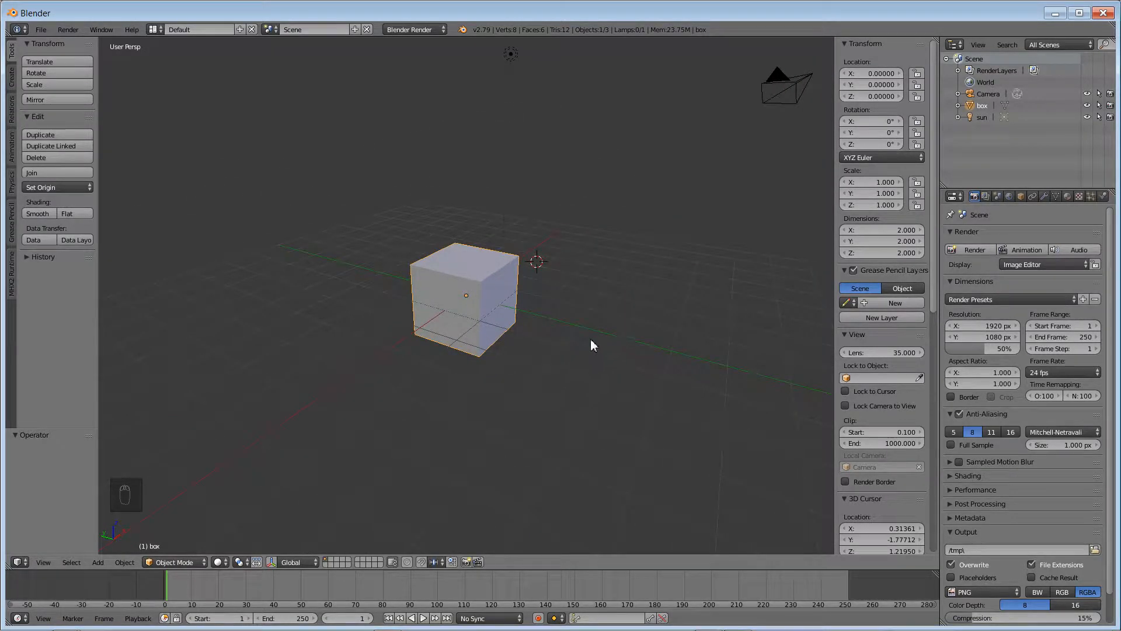
key(r)
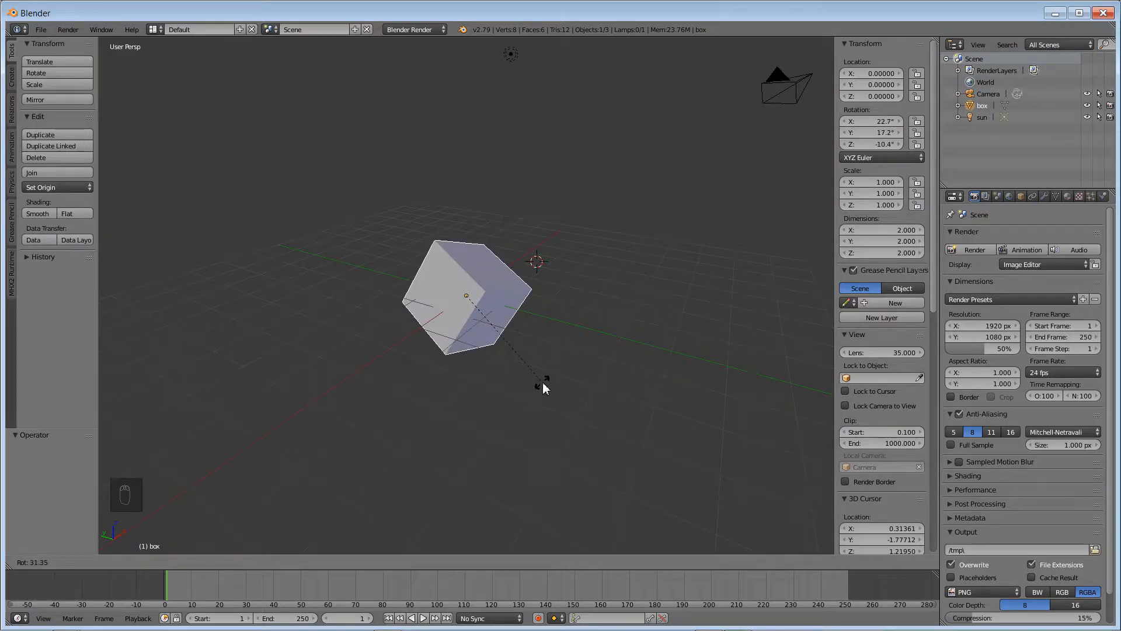
key(x)
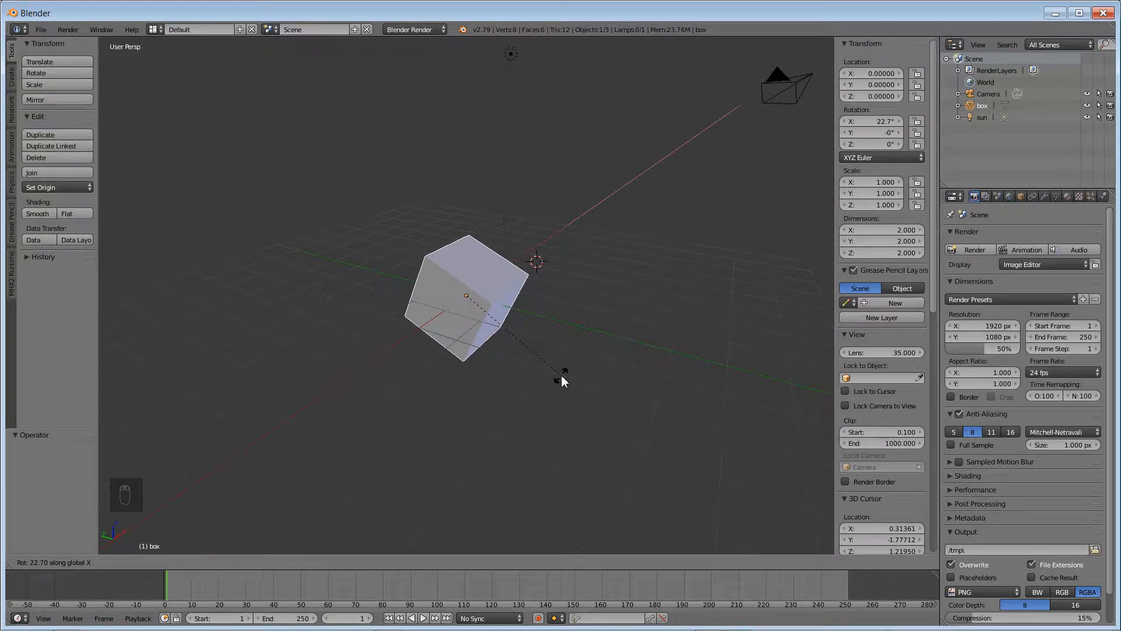
text(47)
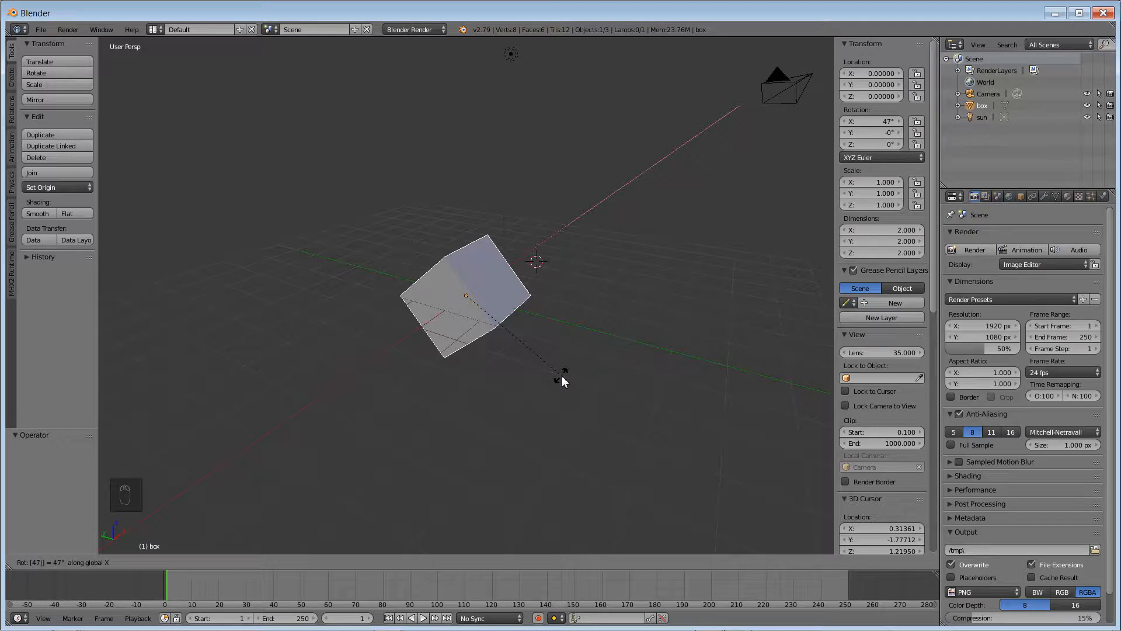
key(Return)
Rotate the box by exactly 31° about the global Z axis
middle_drag(575, 400, 507, 409)
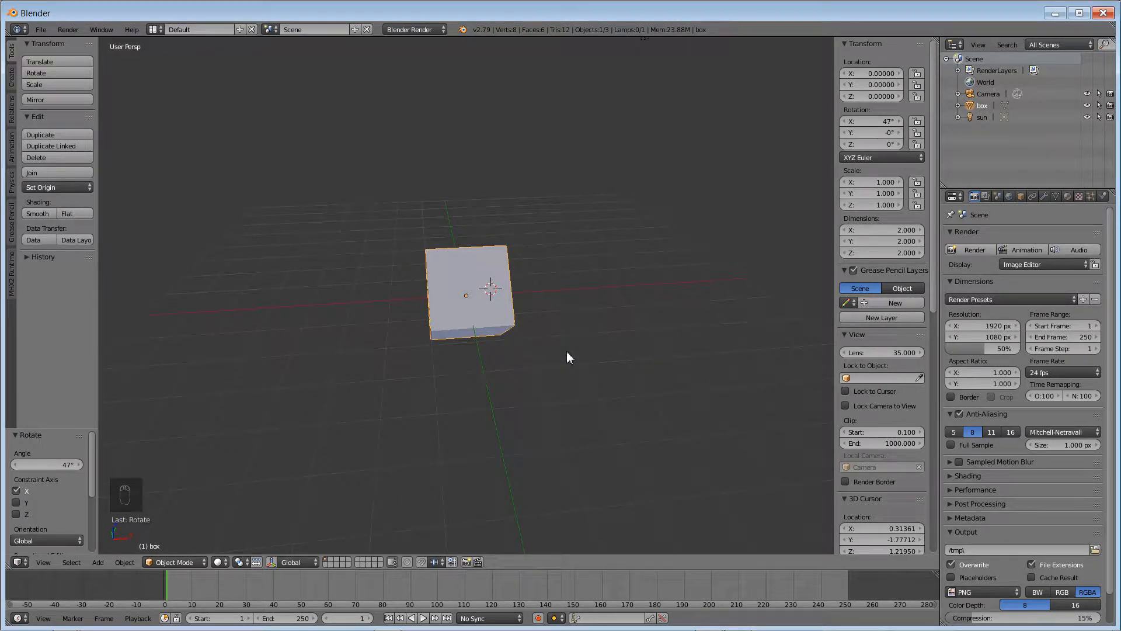
key(r)
key(z)
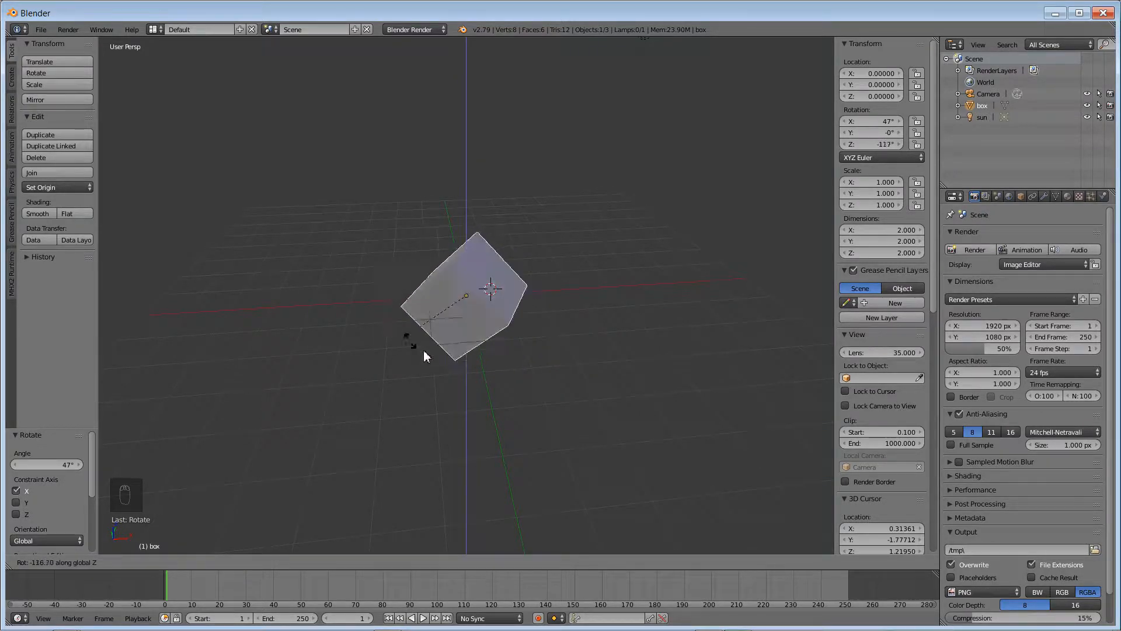
text(31)
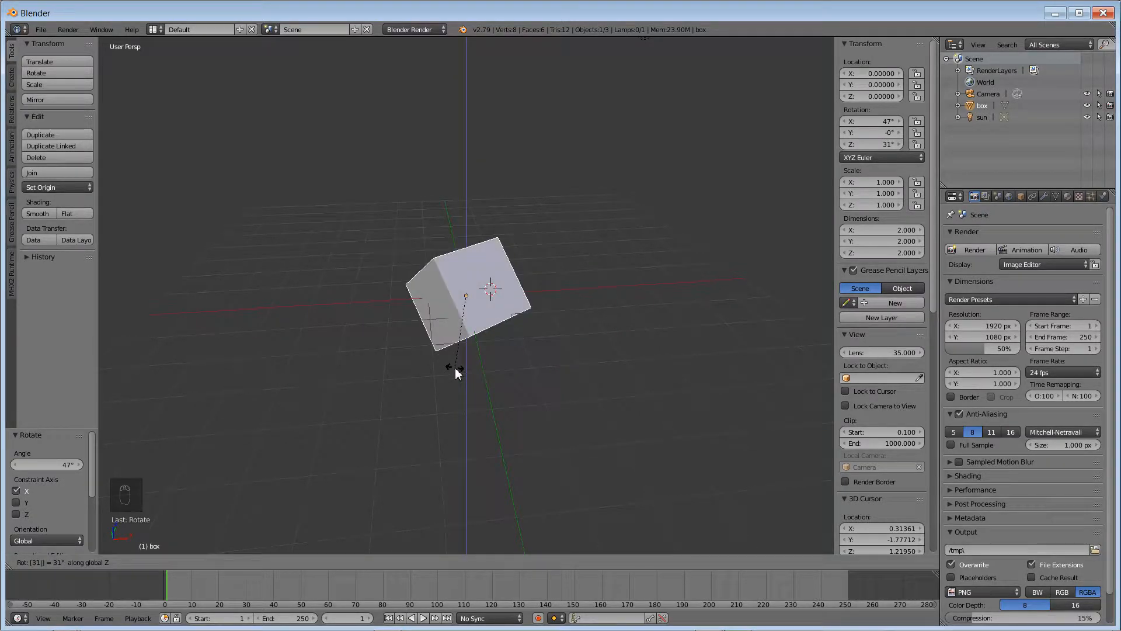
key(Return)
Rotate the box by a further 90° about the global X axis
middle_drag(558, 390, 573, 422)
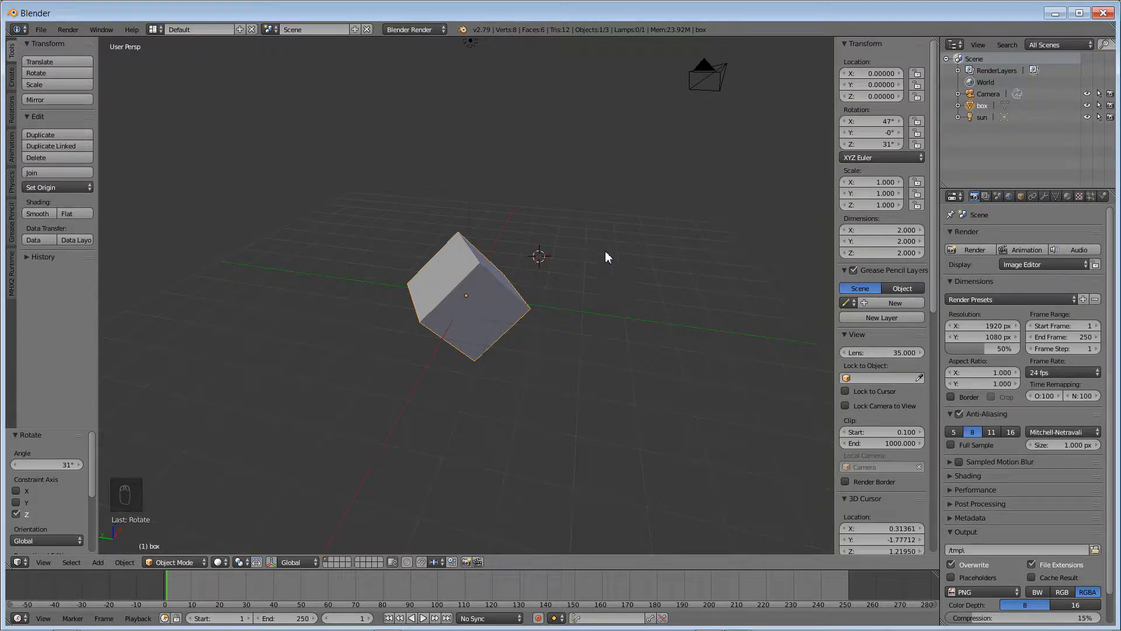
key(r)
text(x)
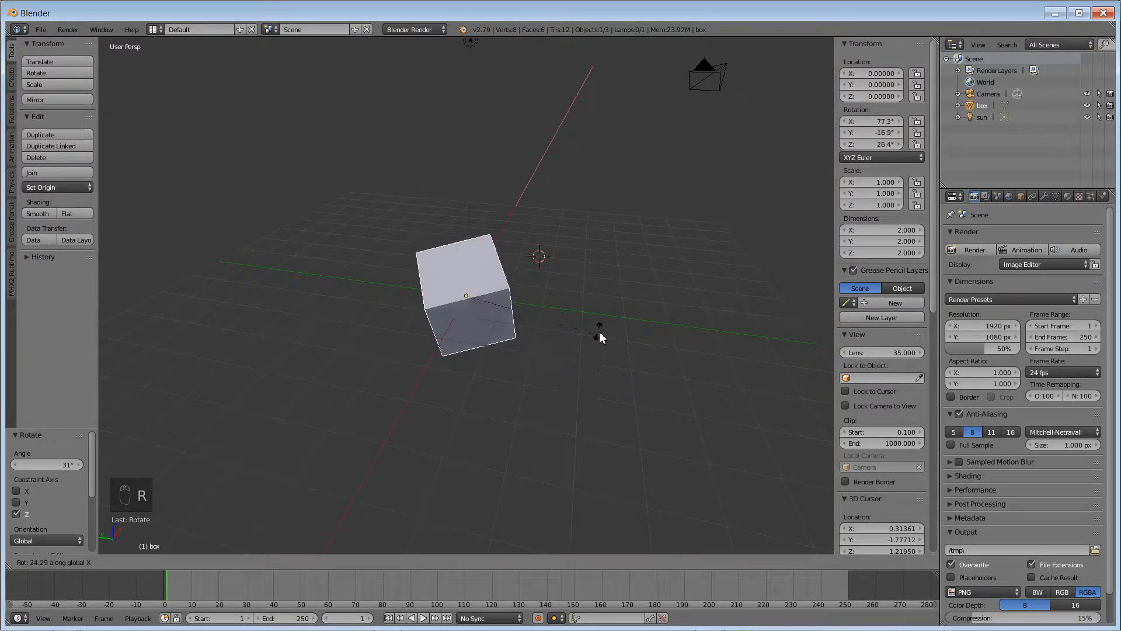
text(90)
click(596, 337)
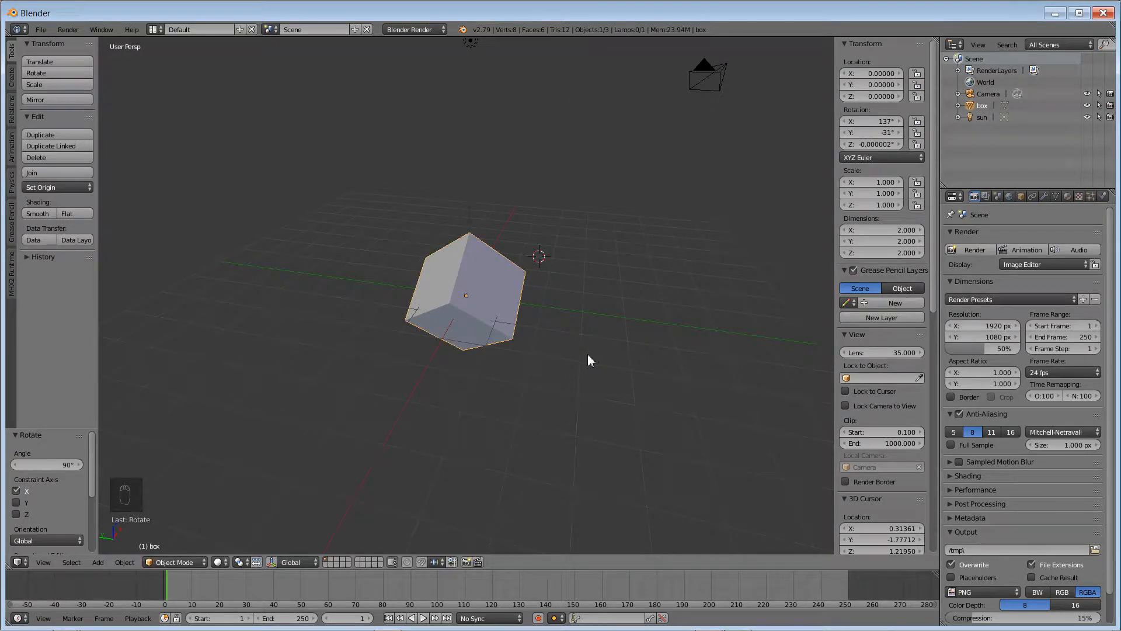
Try rotating the box about the global Z axis, cancel it, and clear the box's rotation
key(r)
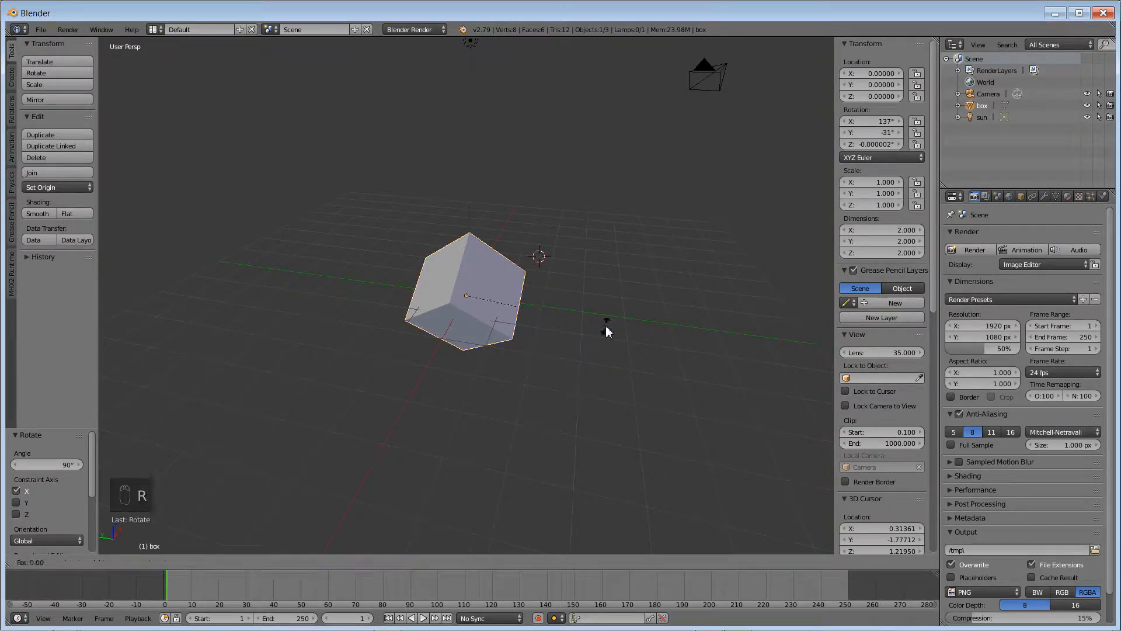
key(z)
right_click(415, 337)
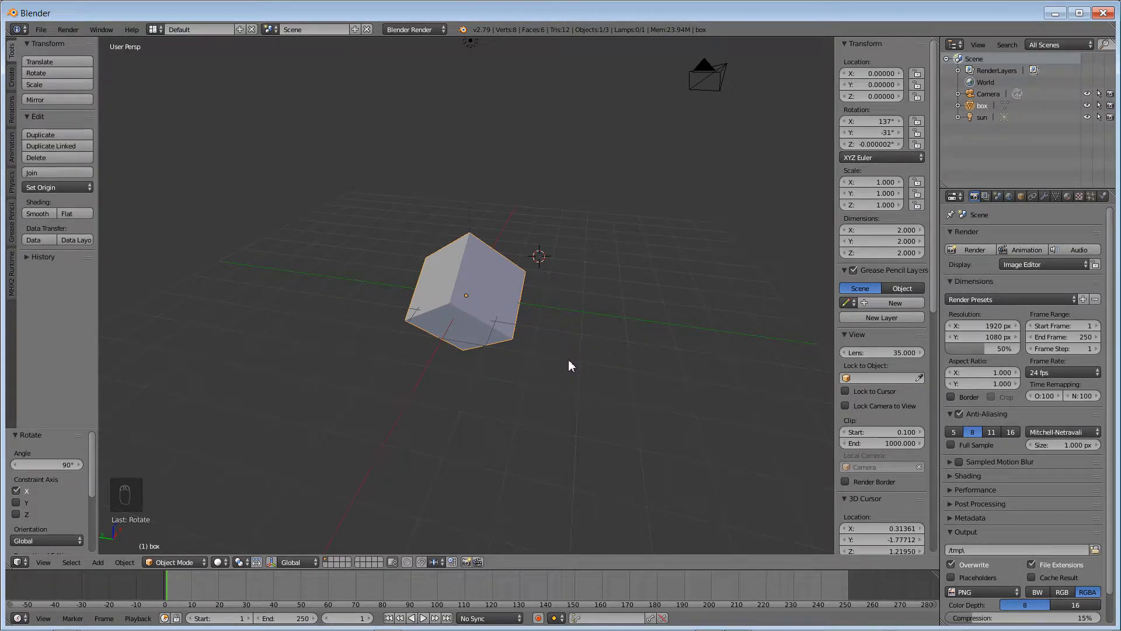
key(alt+r)
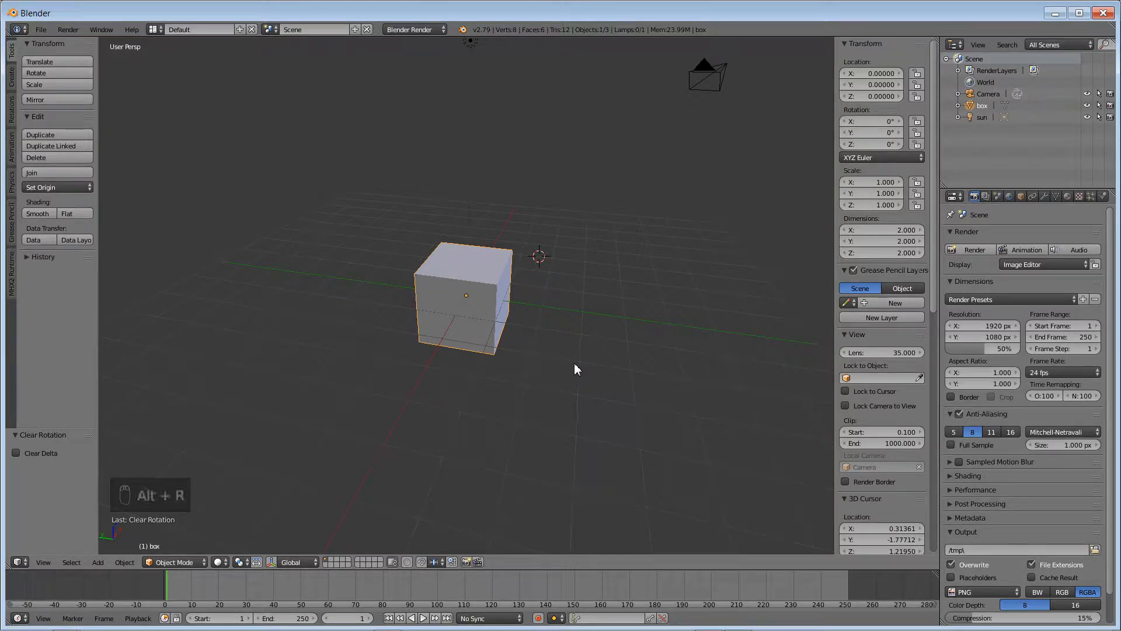
Try rotating the box with the global Z axis locked, cancelling the rotation
key(r)
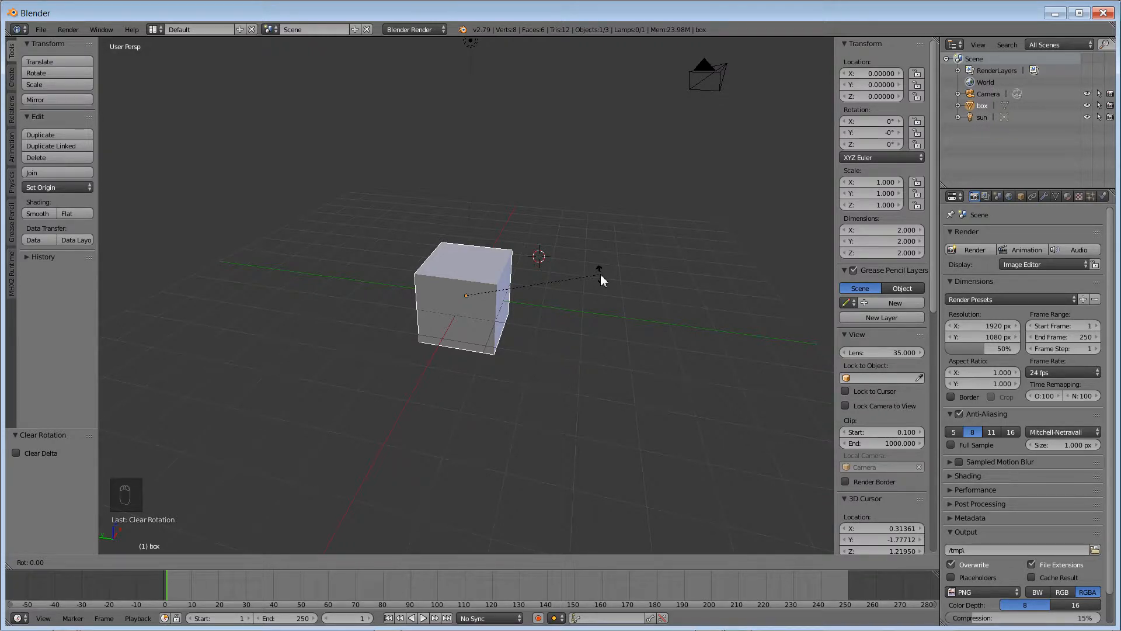
key(z)
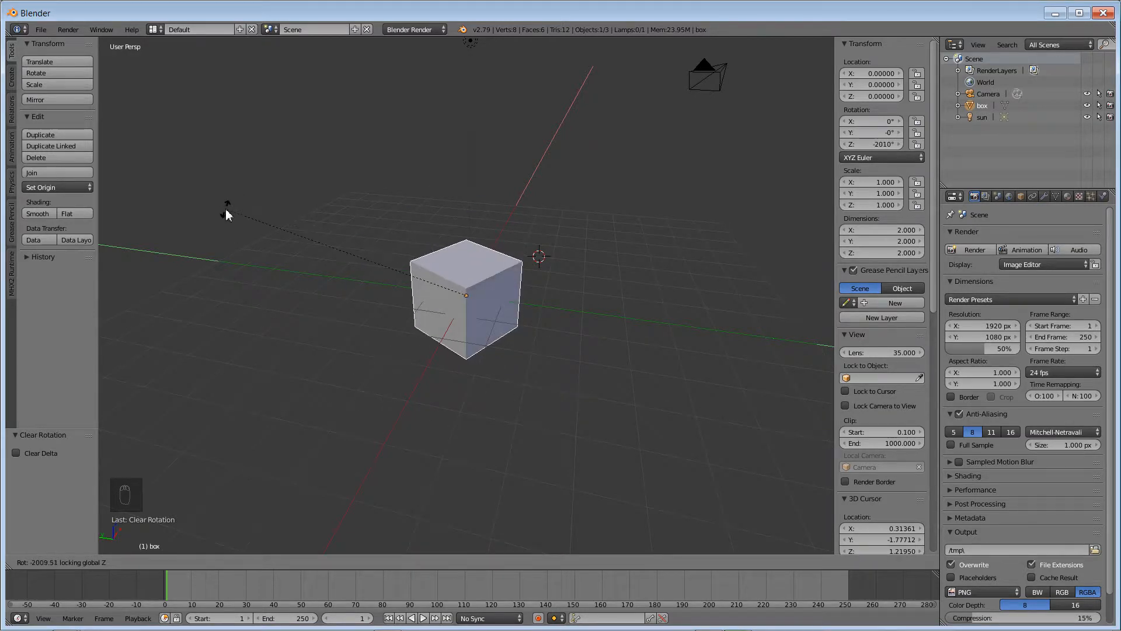
key(Escape)
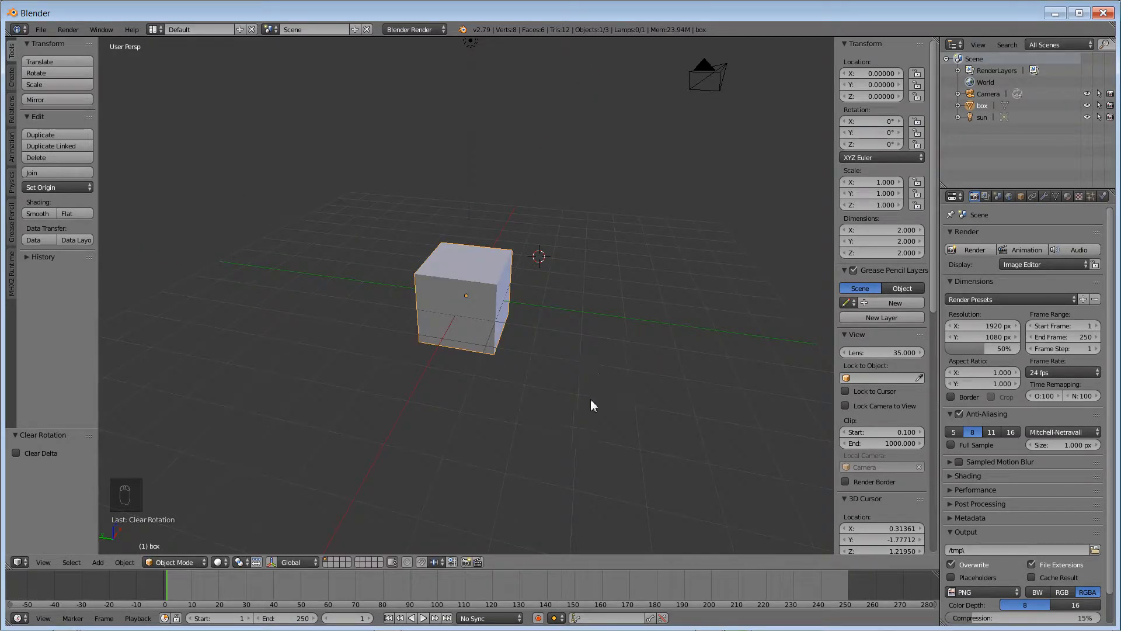
Try scaling the box along global X by about 1.80, along Y, and along Z by about 2.43, cancelling the scaling
middle_drag(590, 400, 522, 384)
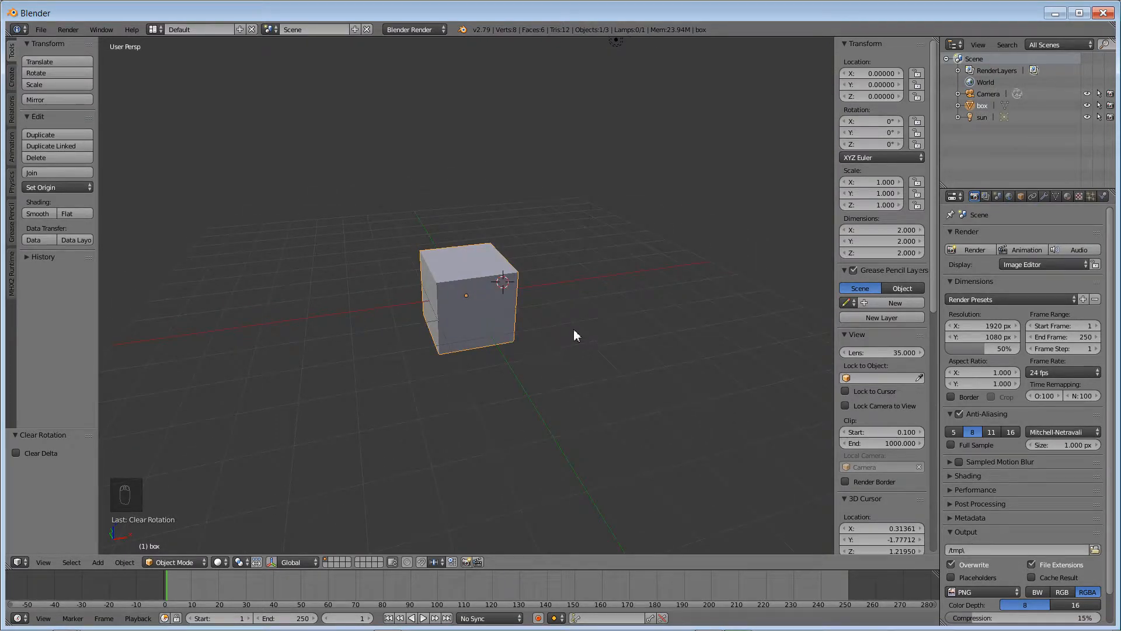
key(s)
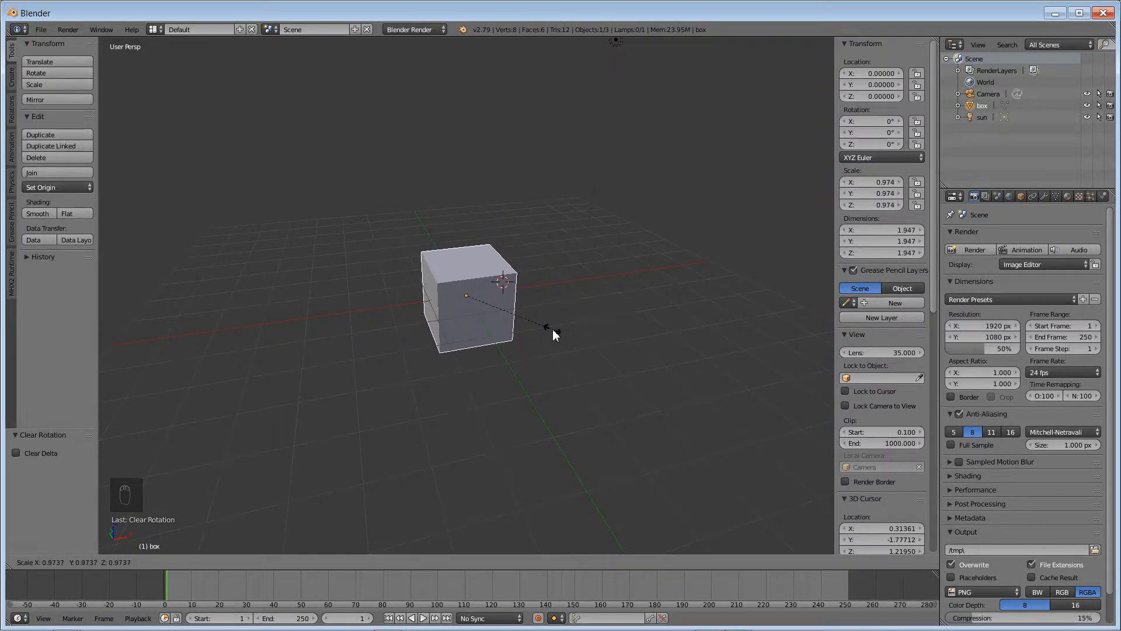
key(x)
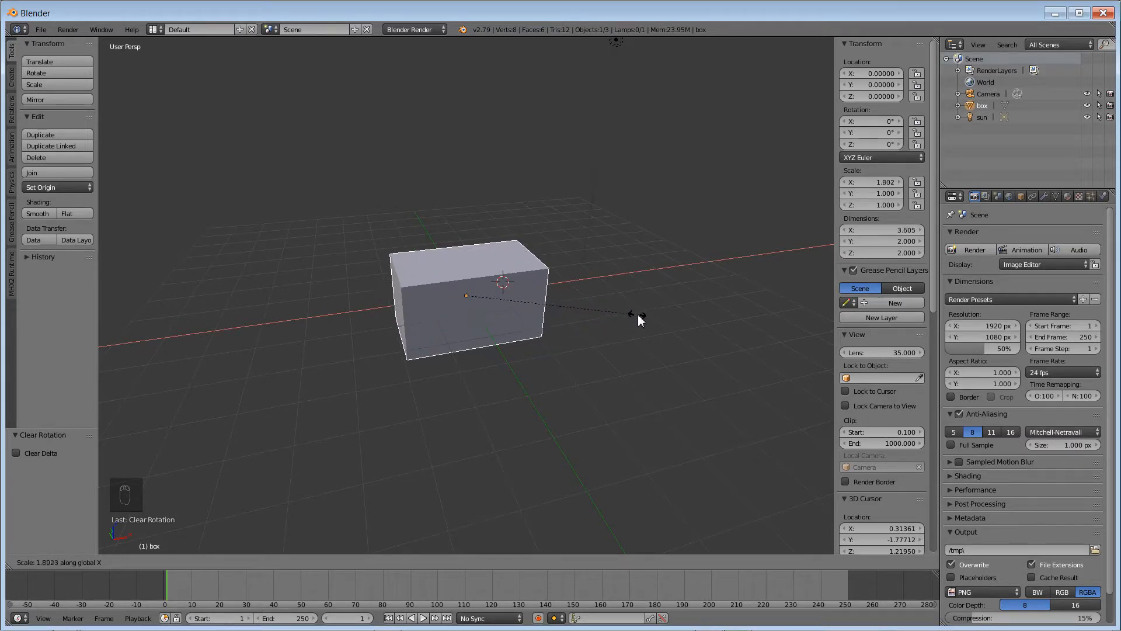
key(y)
key(z)
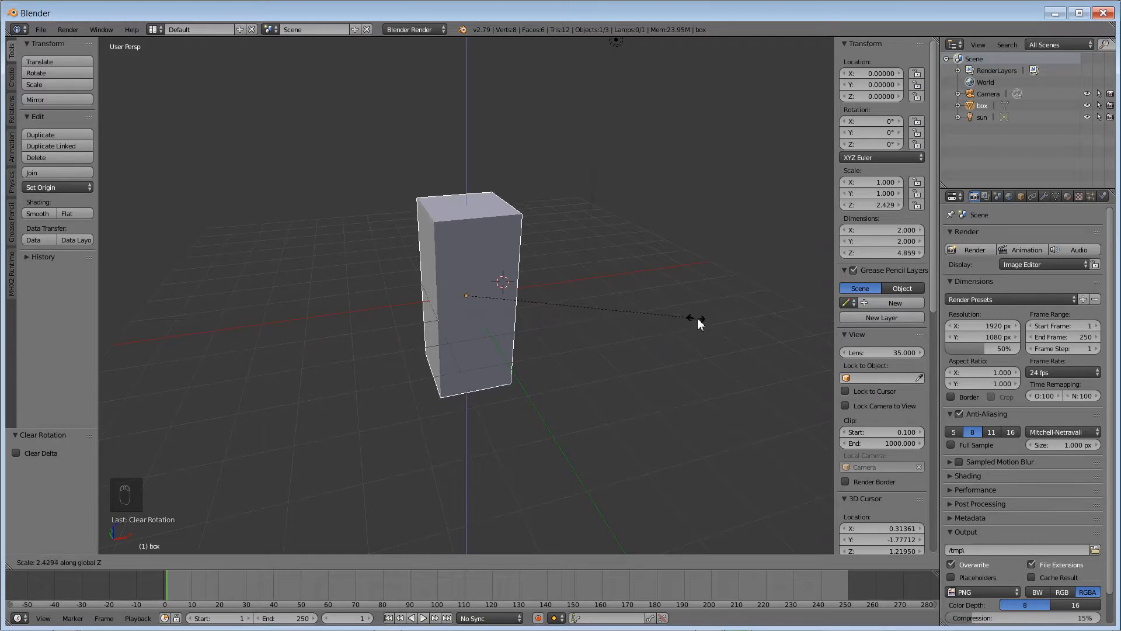
key(Escape)
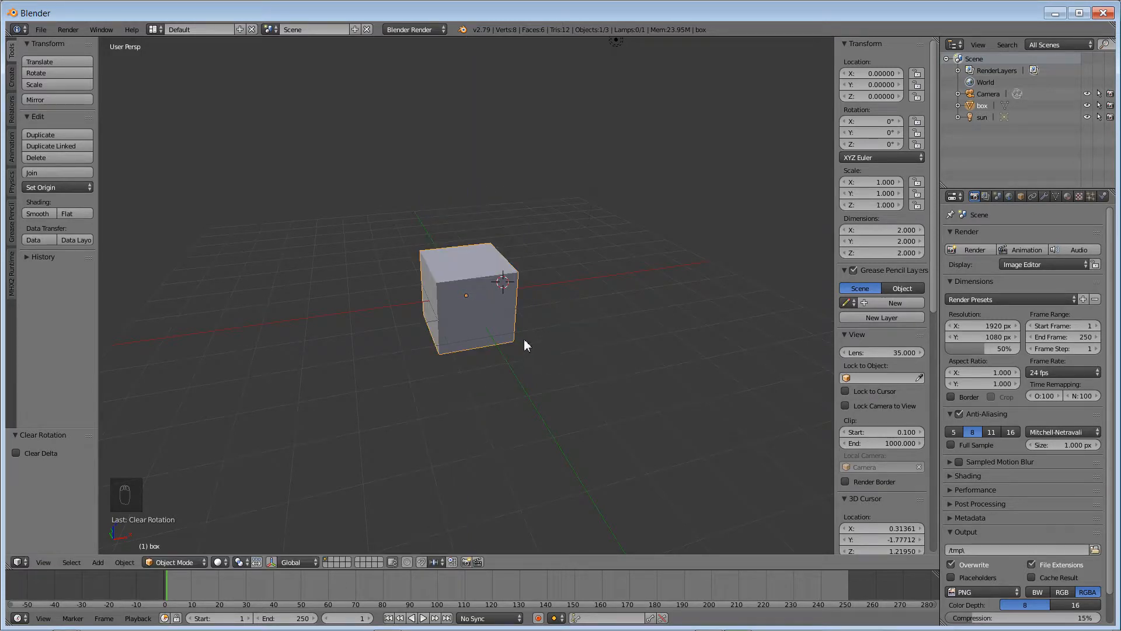
Try scaling the box in X and Y only with global Z locked, by about 1.62 and again by about 2.21, cancelling both
middle_drag(480, 393, 532, 413)
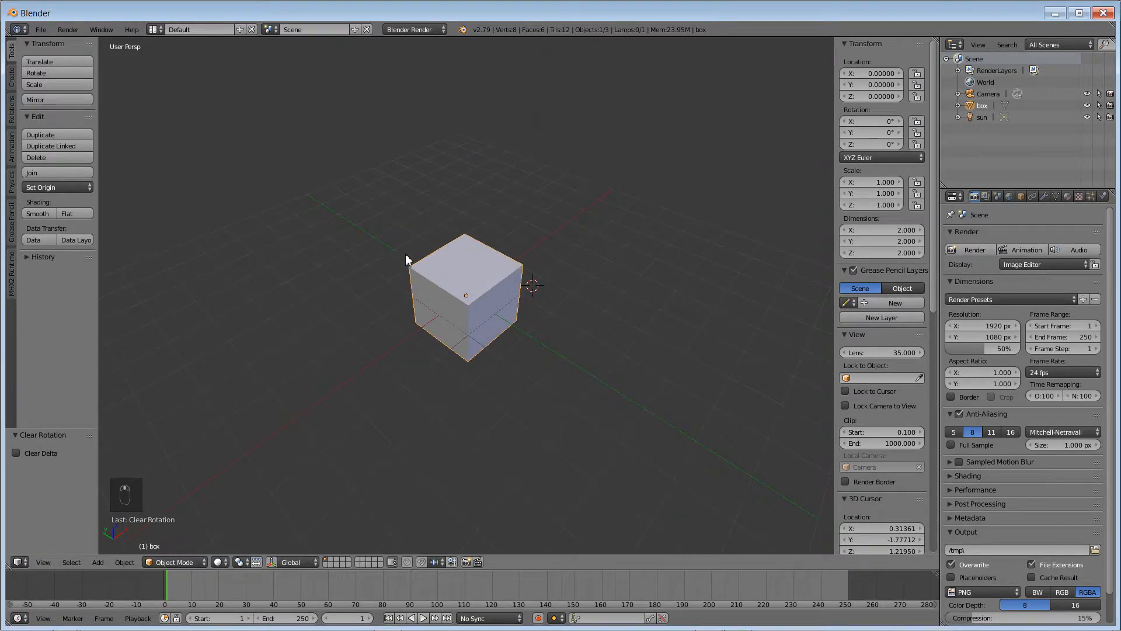
key(s)
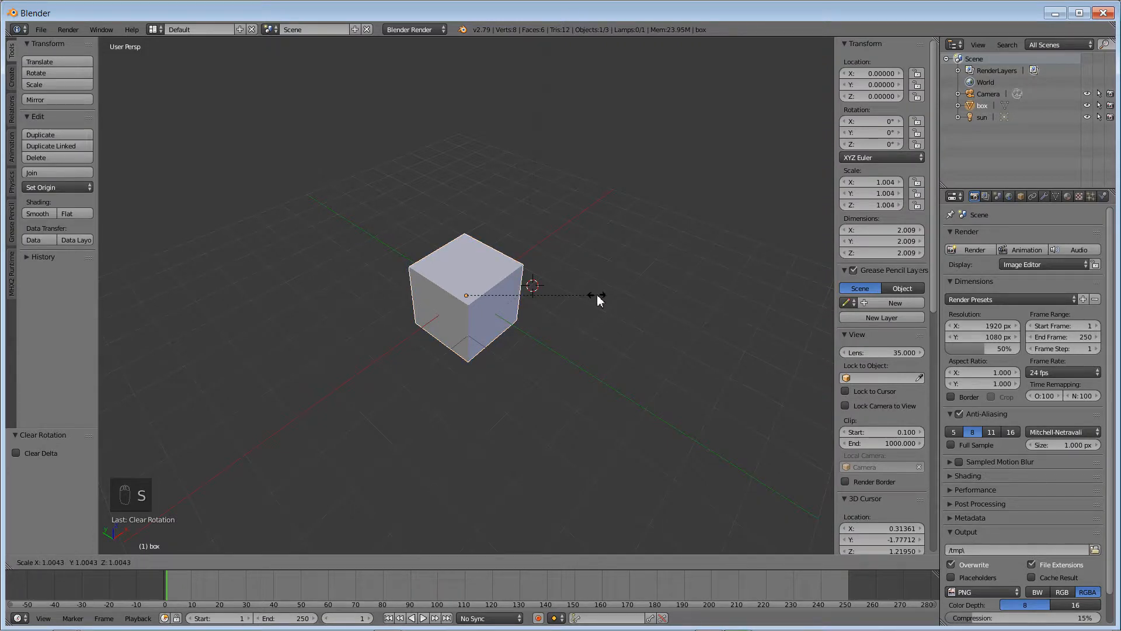
key(shift+z)
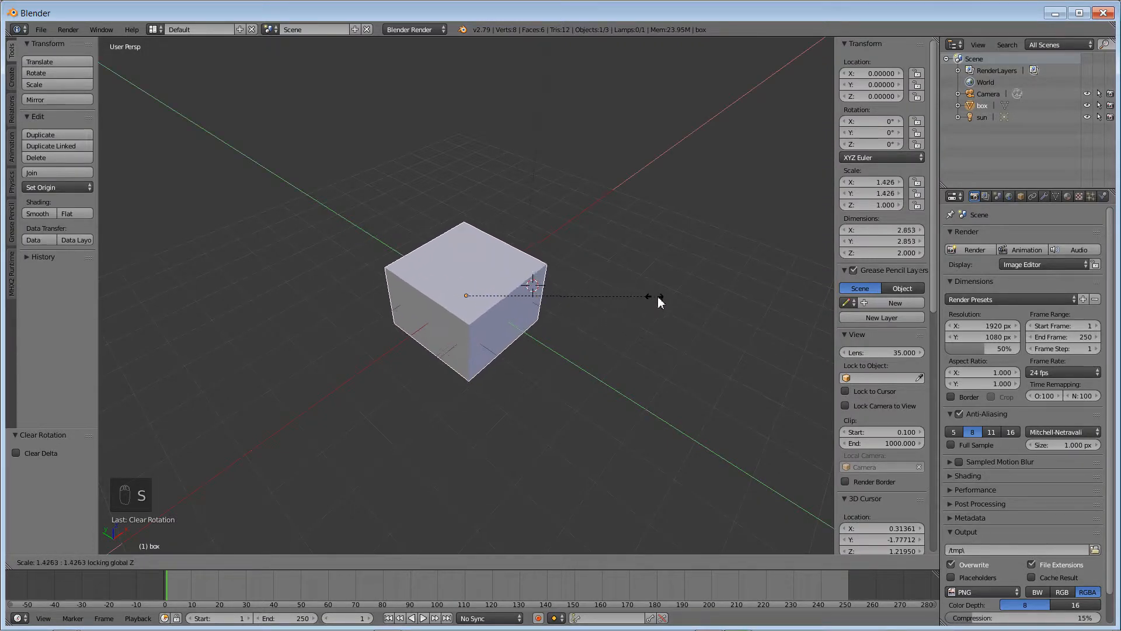
key(y)
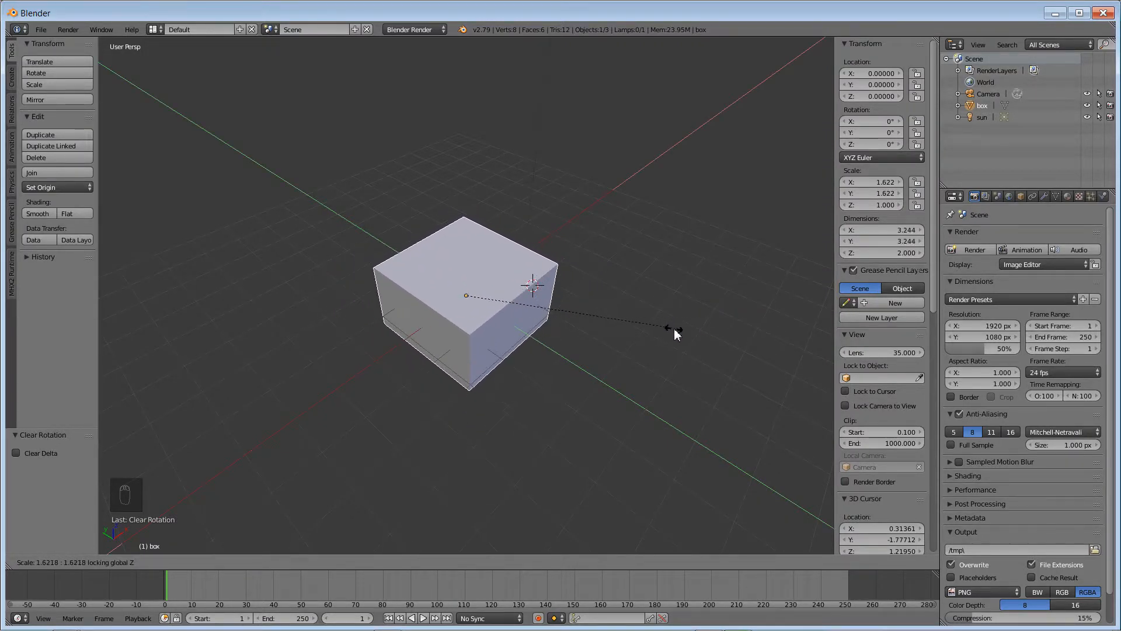
right_click(648, 344)
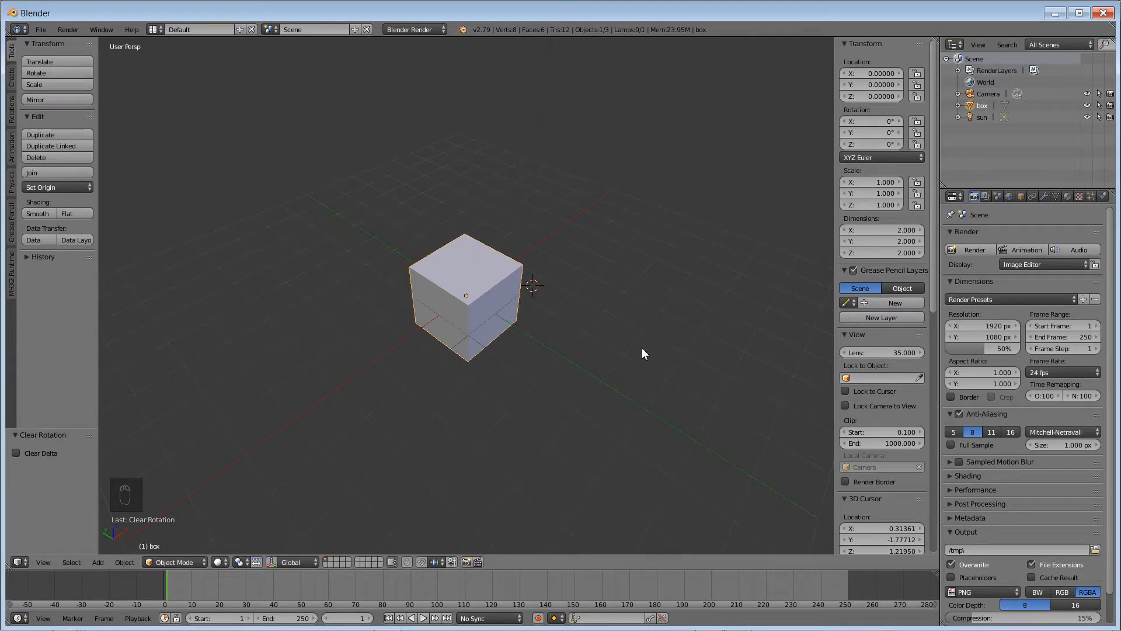
key(s)
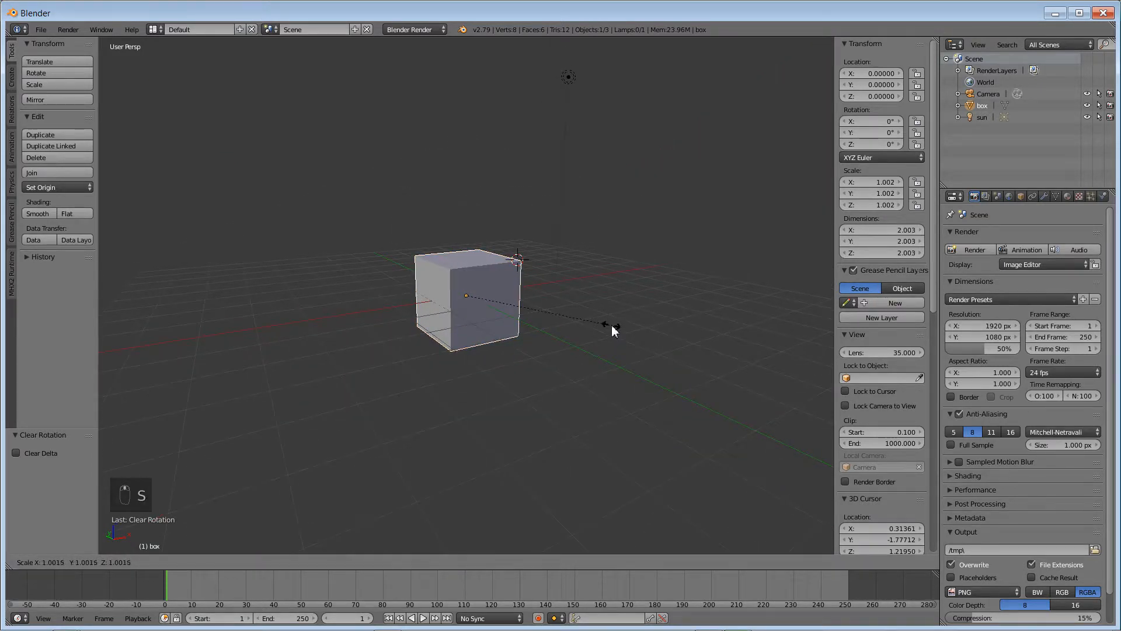
key(shift+z)
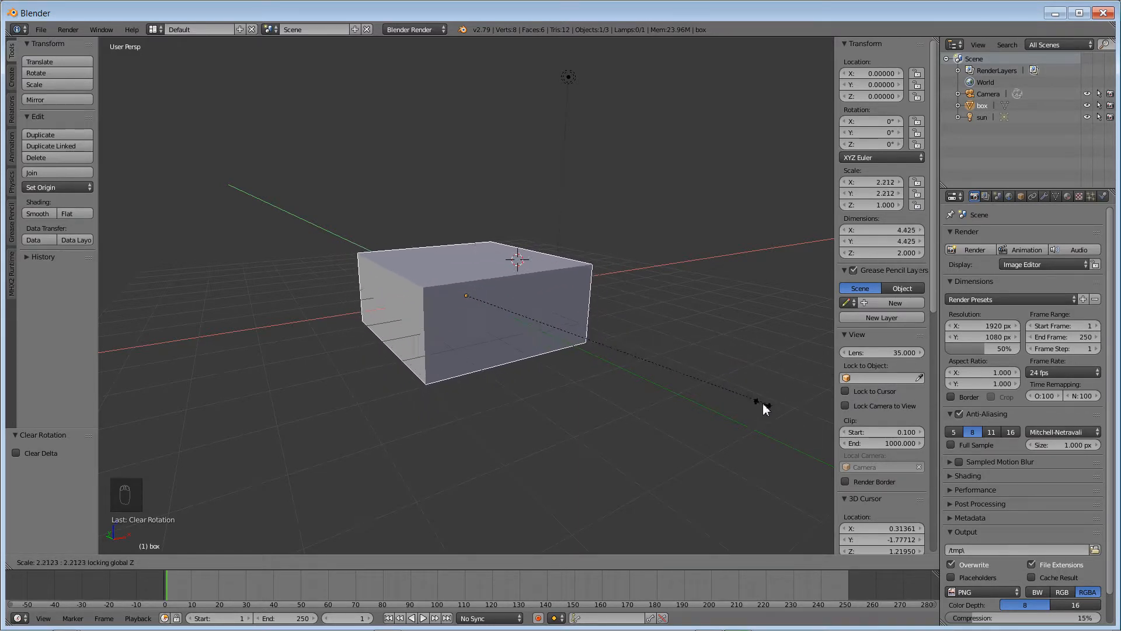
key(Escape)
Clear the box's scale and flatten the box along global Z to a scale of about 0.148
middle_drag(676, 371, 596, 378)
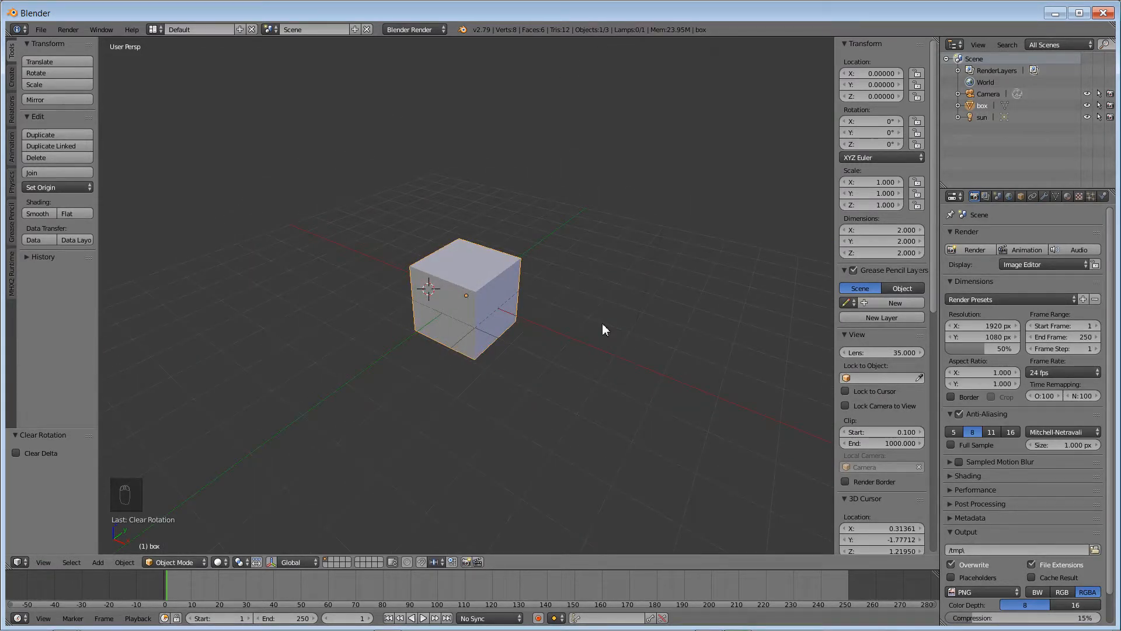
key(alt+s)
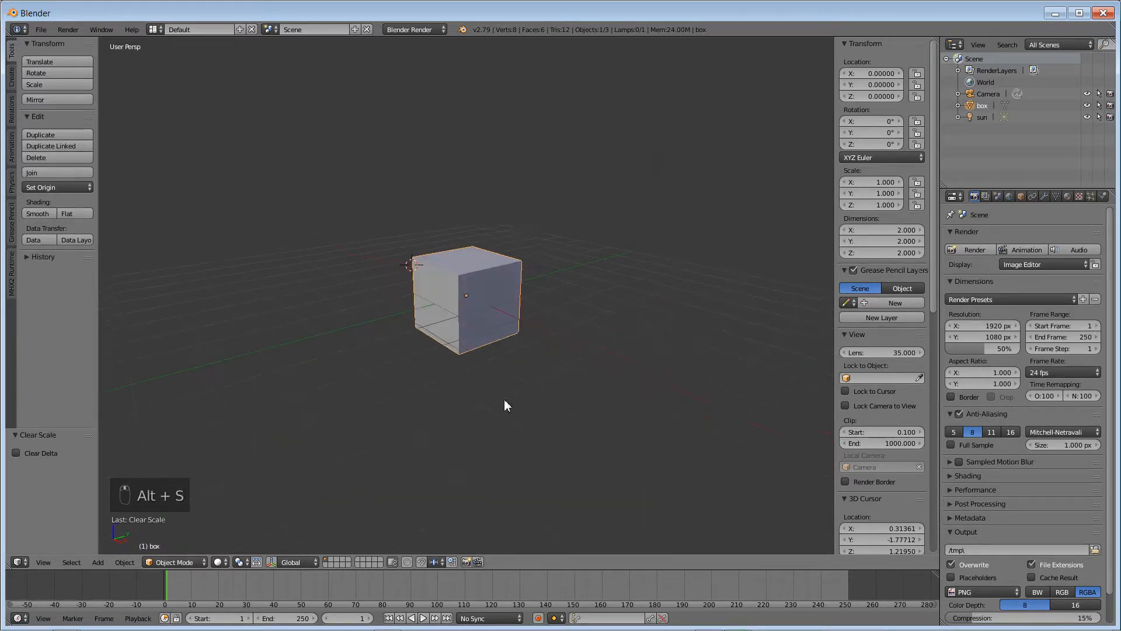
key(s)
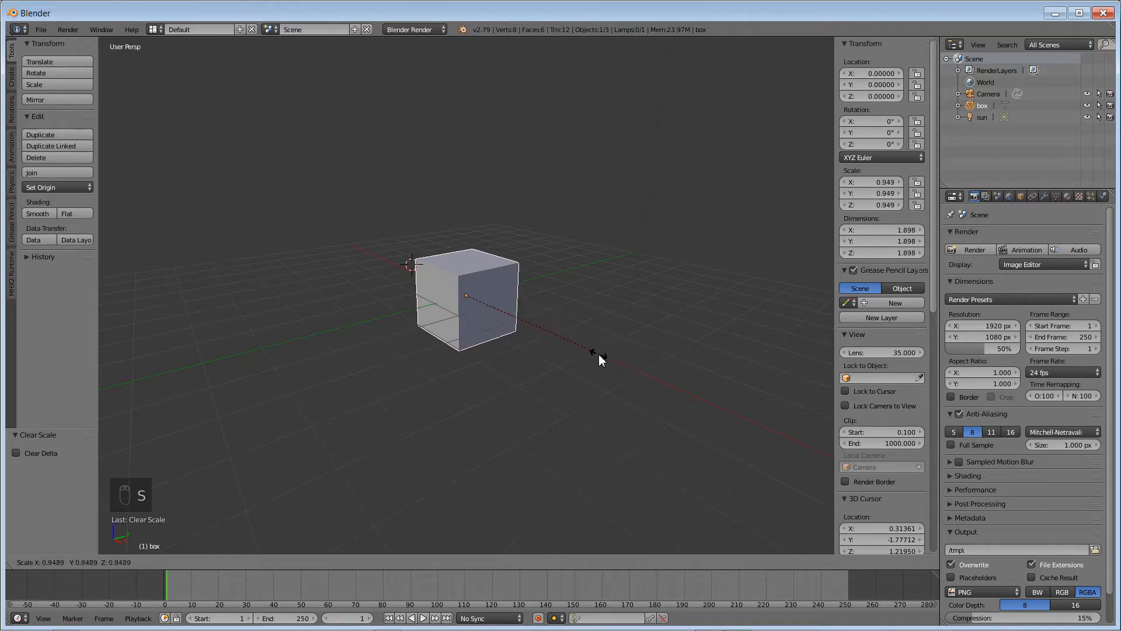
key(z)
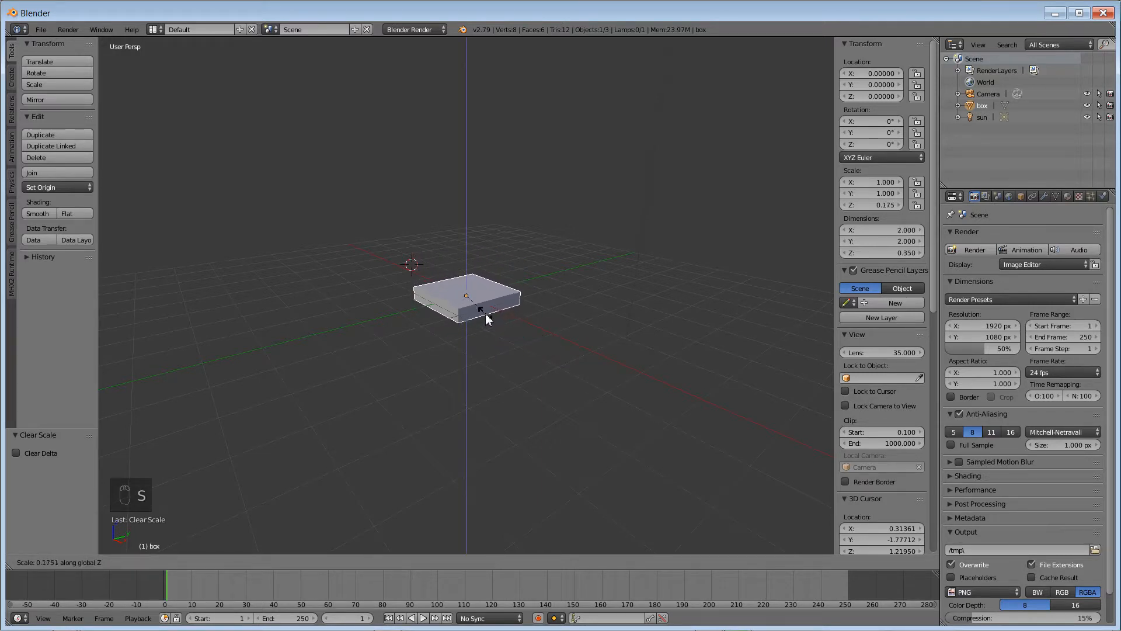
click(484, 312)
Stretch the flattened box along global X to a scale of about 5.74
key(s)
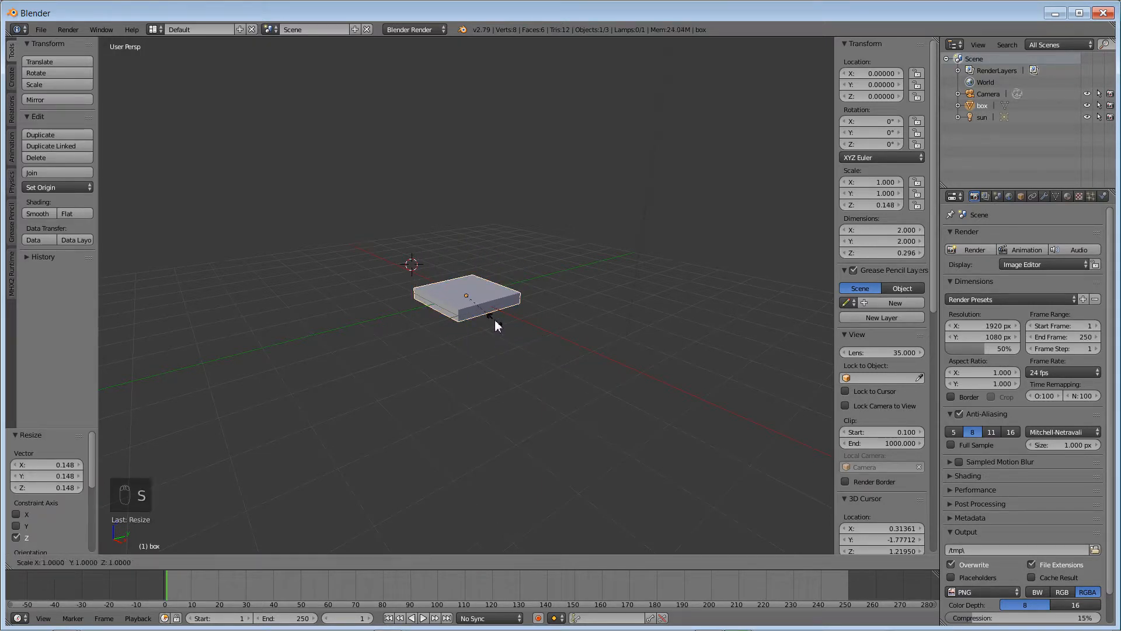
key(x)
click(654, 413)
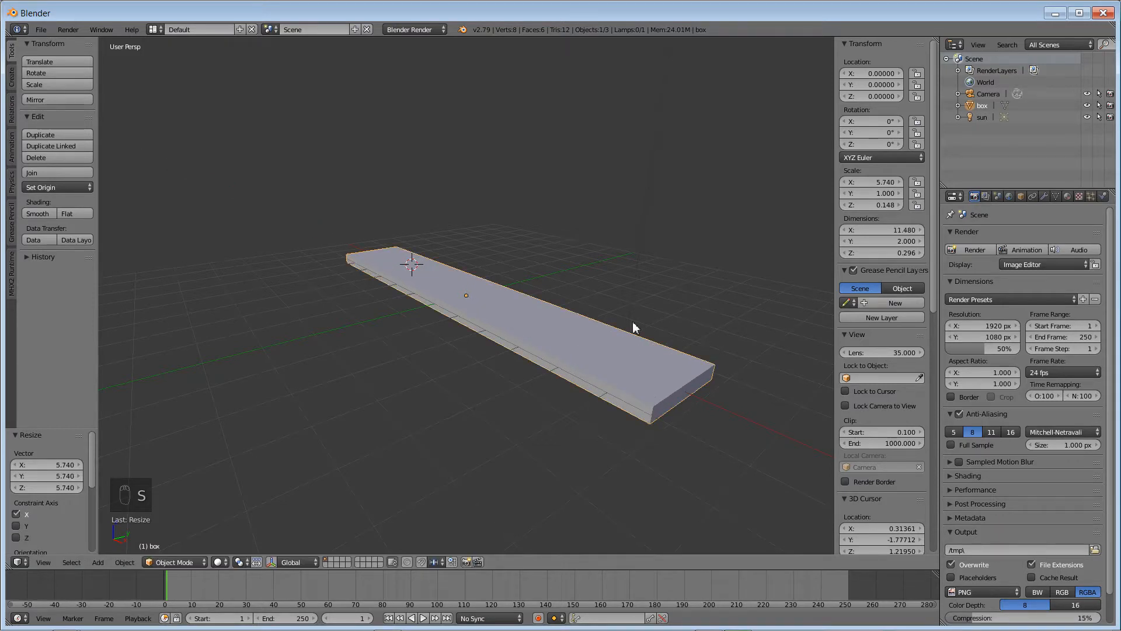
Rotate the stretched box 90° about the global Y axis
key(r)
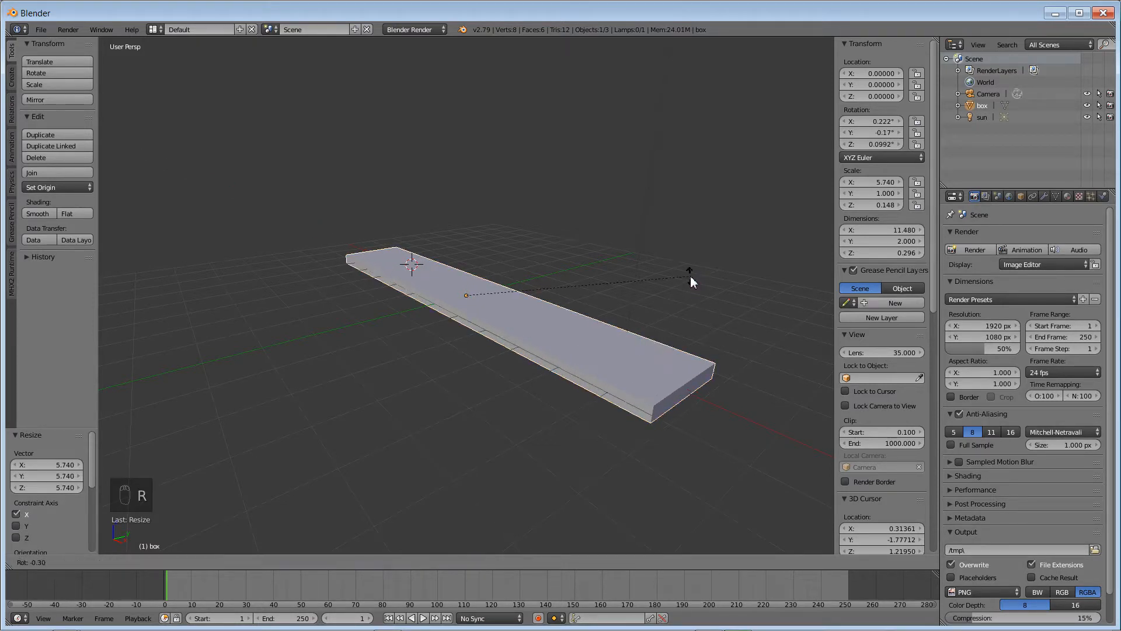
text(y)
text(90)
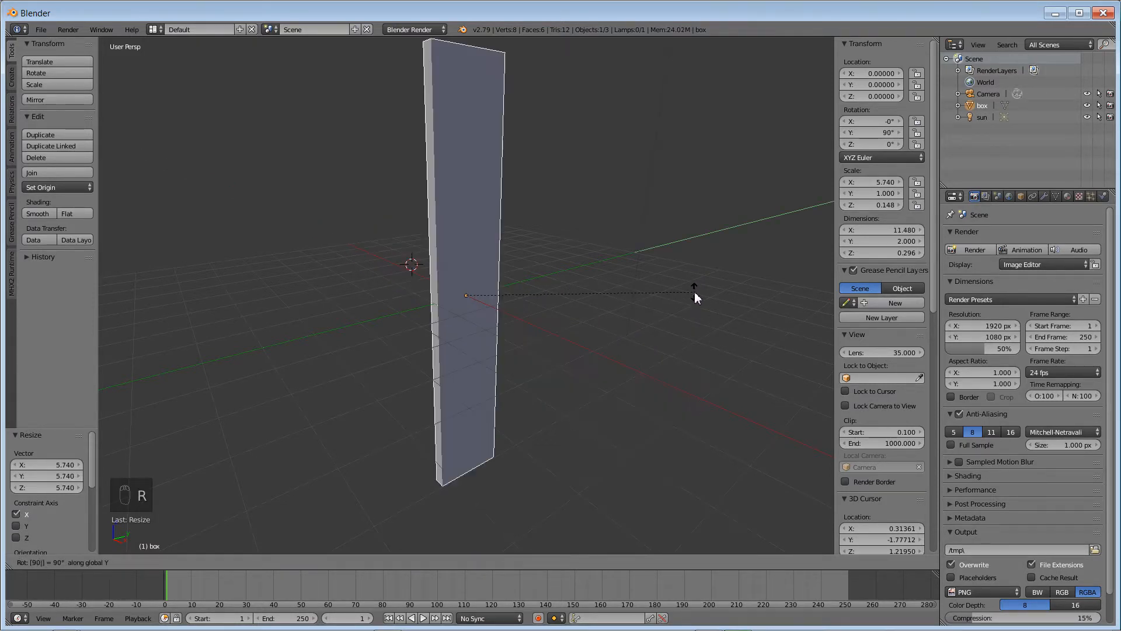
key(Return)
Try moving the box by about -2.89 along global X, 0.52 along local X, -0.38 along global Z and 0.84 along global Y, cancelling the move
scroll(653, 297, down, 3)
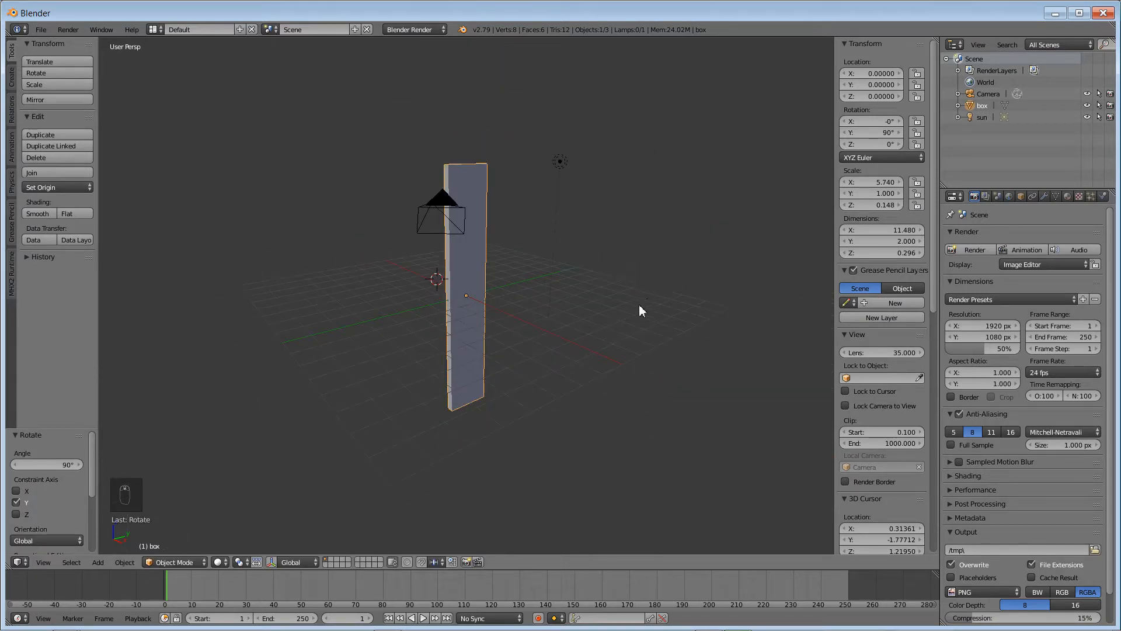
middle_drag(639, 303, 543, 282)
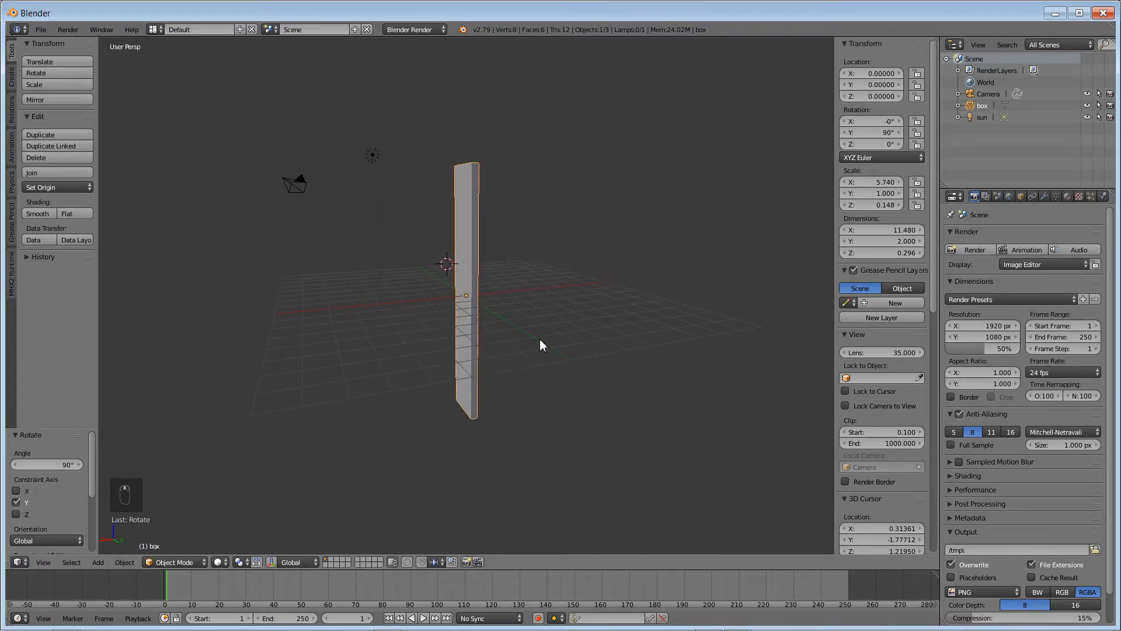
middle_drag(507, 372, 548, 334)
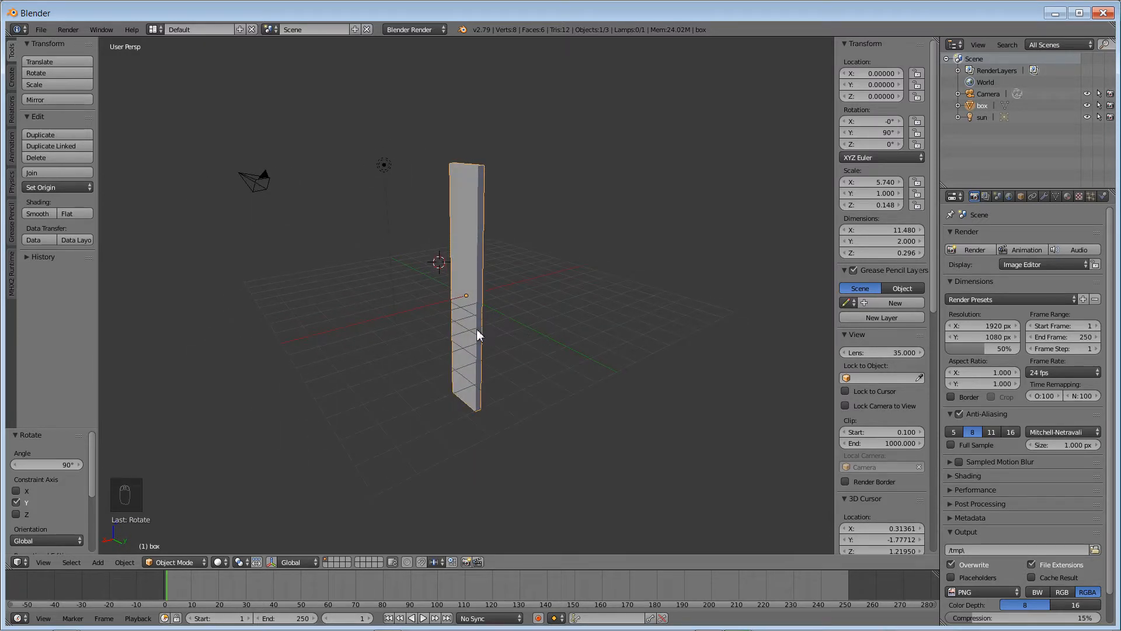
key(w)
key(Escape)
key(g)
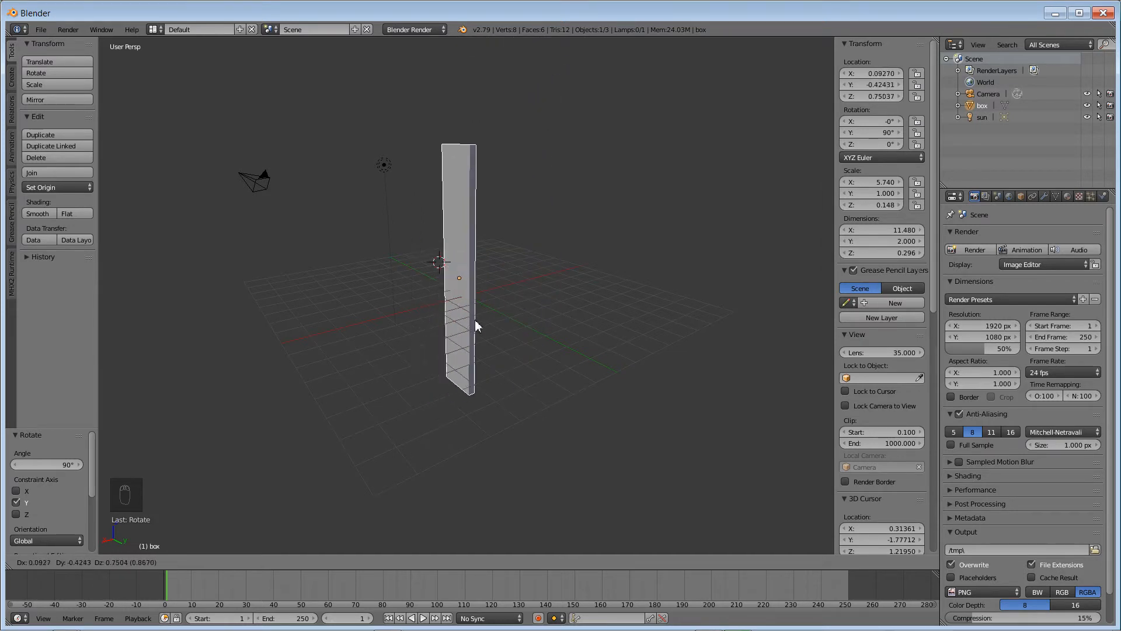
key(x)
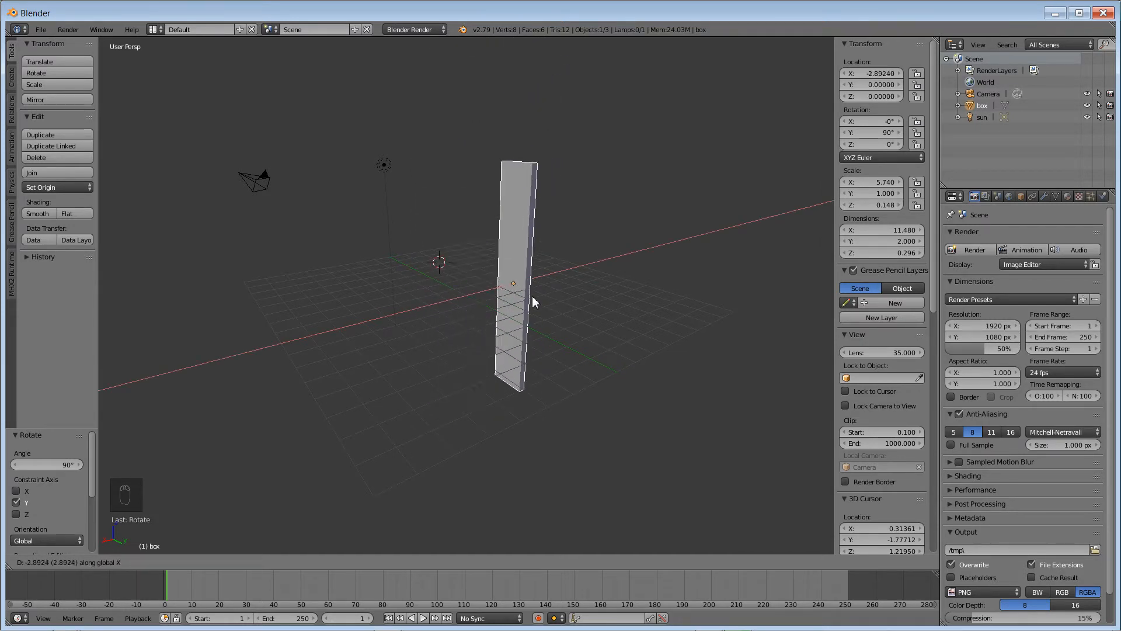
key(x)
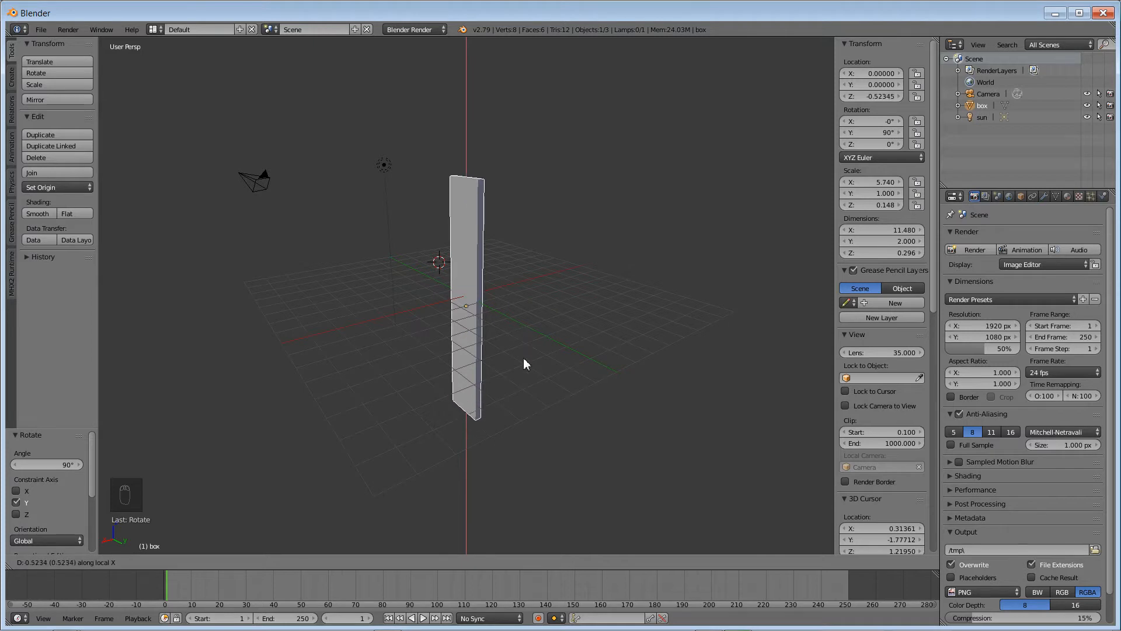
key(z)
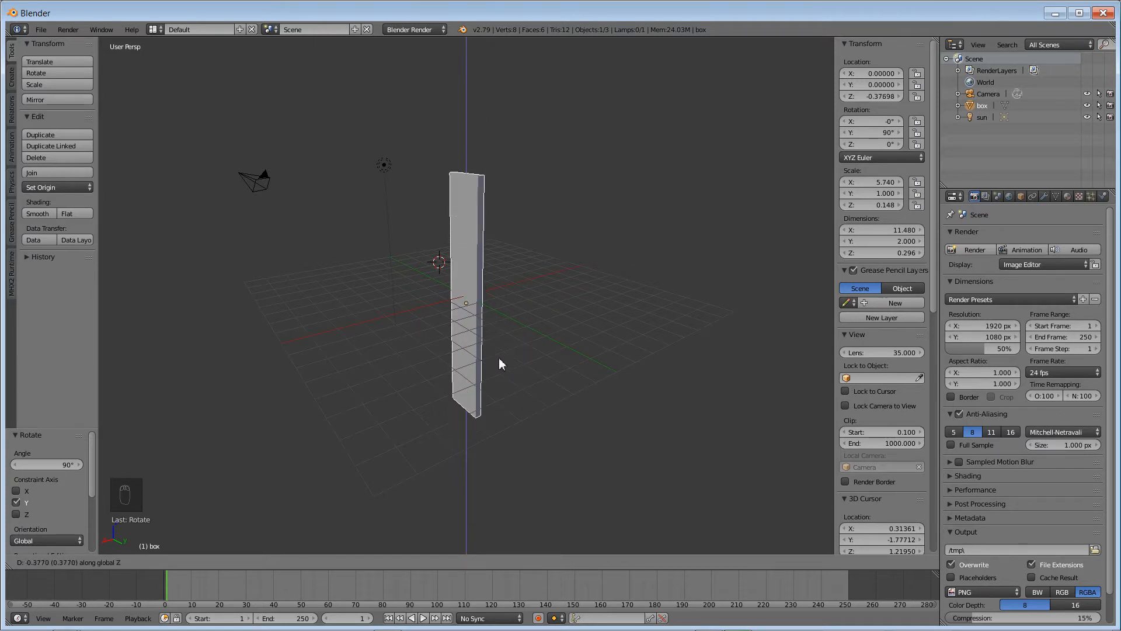
key(y)
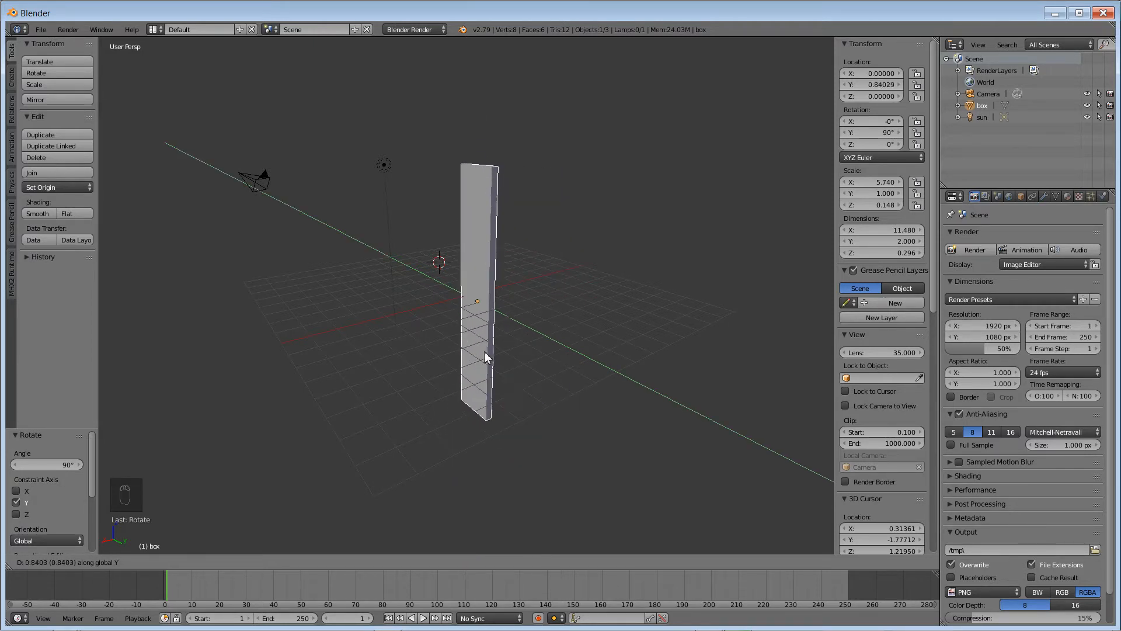
key(Escape)
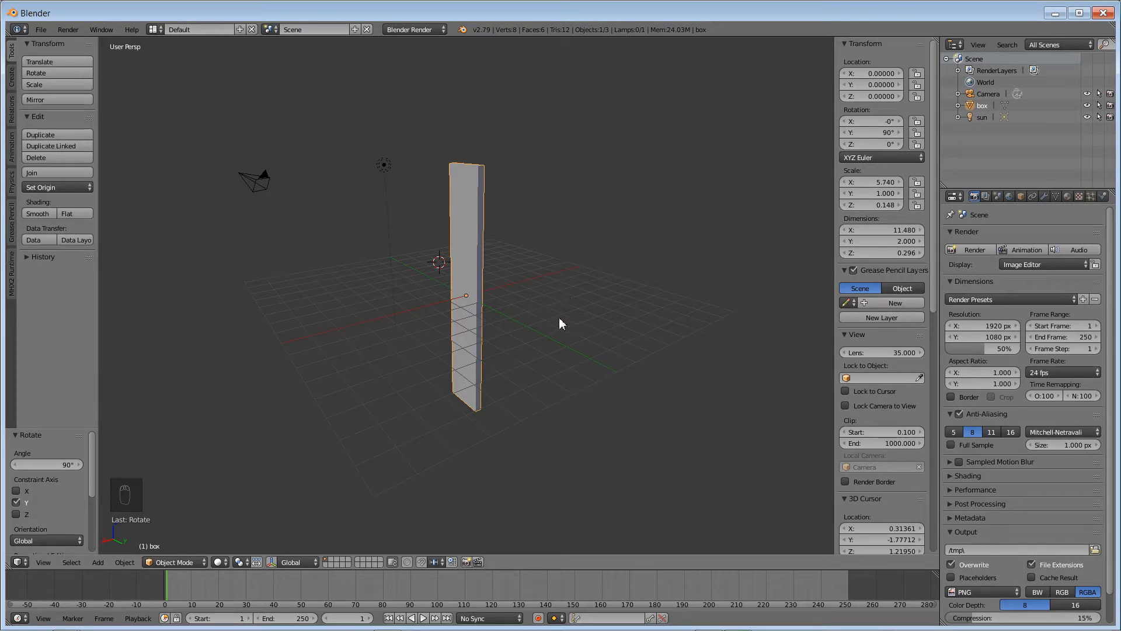
Rotate the box freely by about 65.8° and scale it uniformly by about 0.275
middle_drag(469, 397, 529, 367)
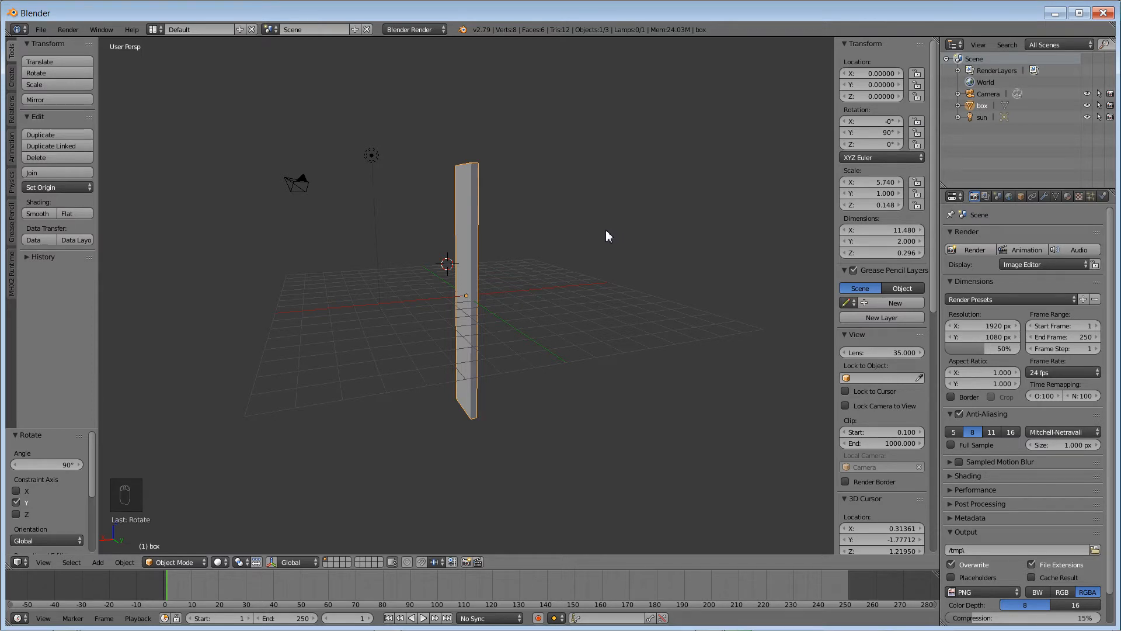
middle_drag(513, 358, 578, 357)
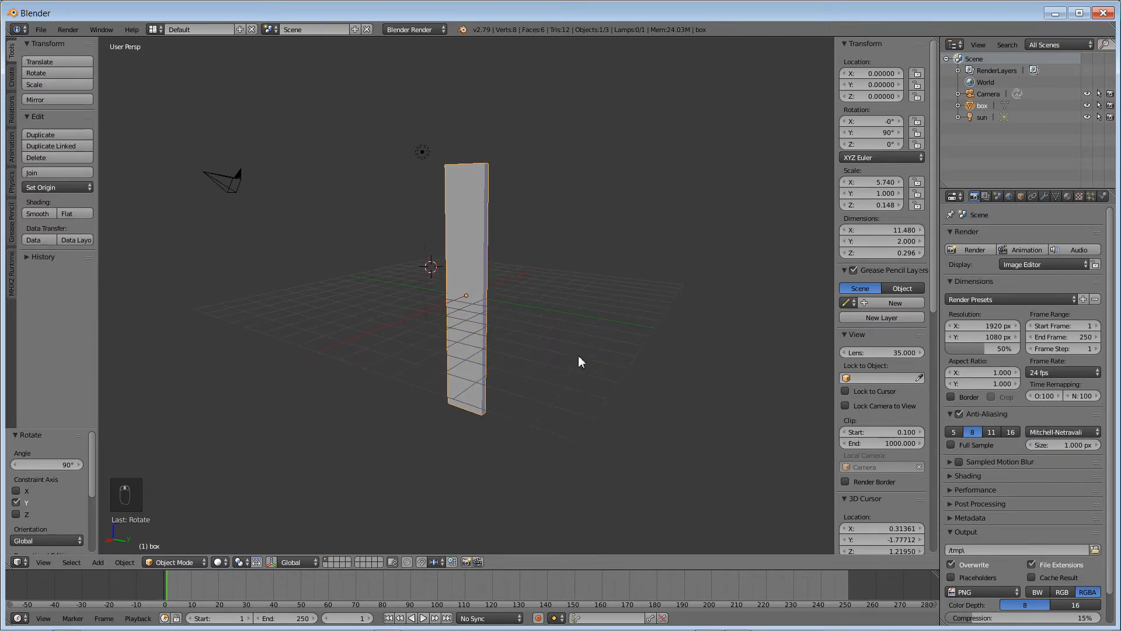
key(r)
click(542, 412)
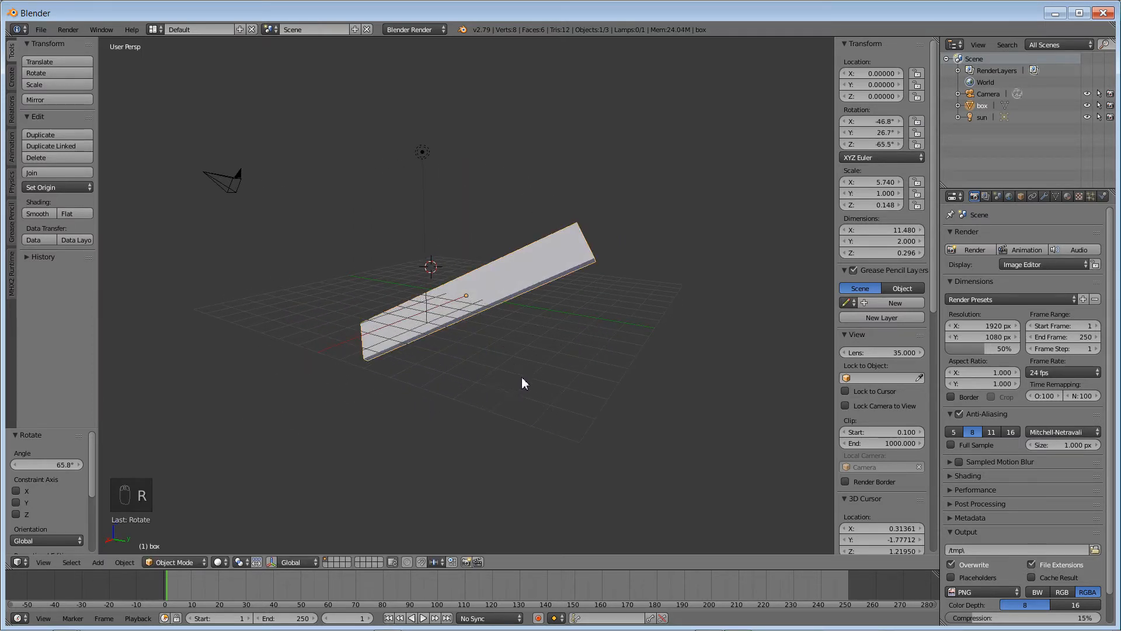
key(s)
click(519, 323)
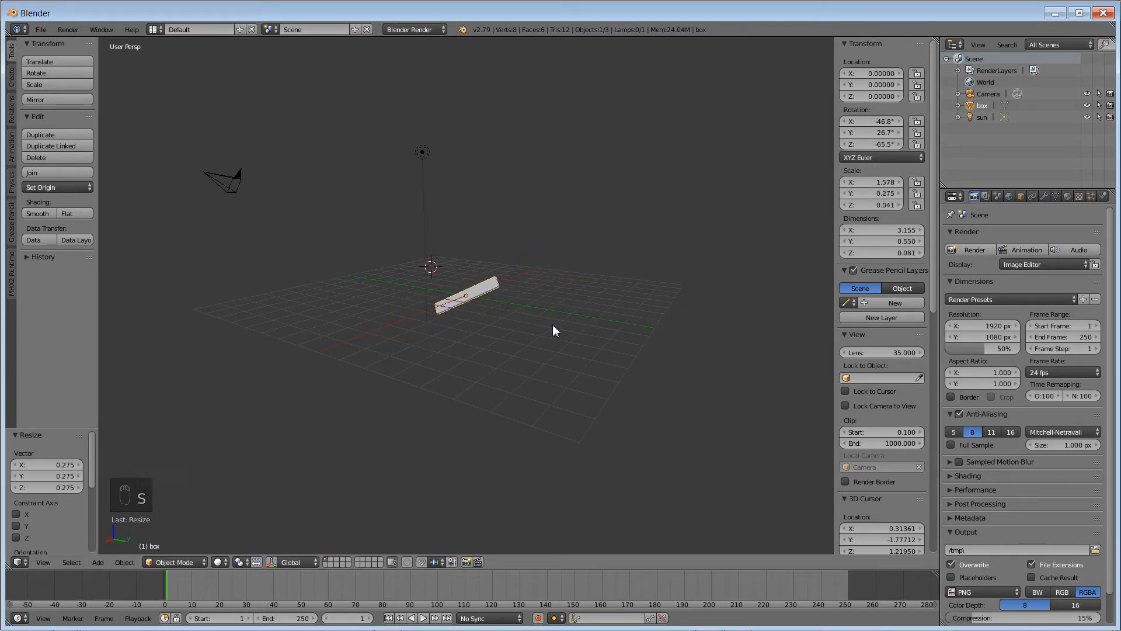
Move the box freely by about -5.08 in X, -2.35 in Y and 3.06 in Z
middle_drag(553, 387, 502, 357)
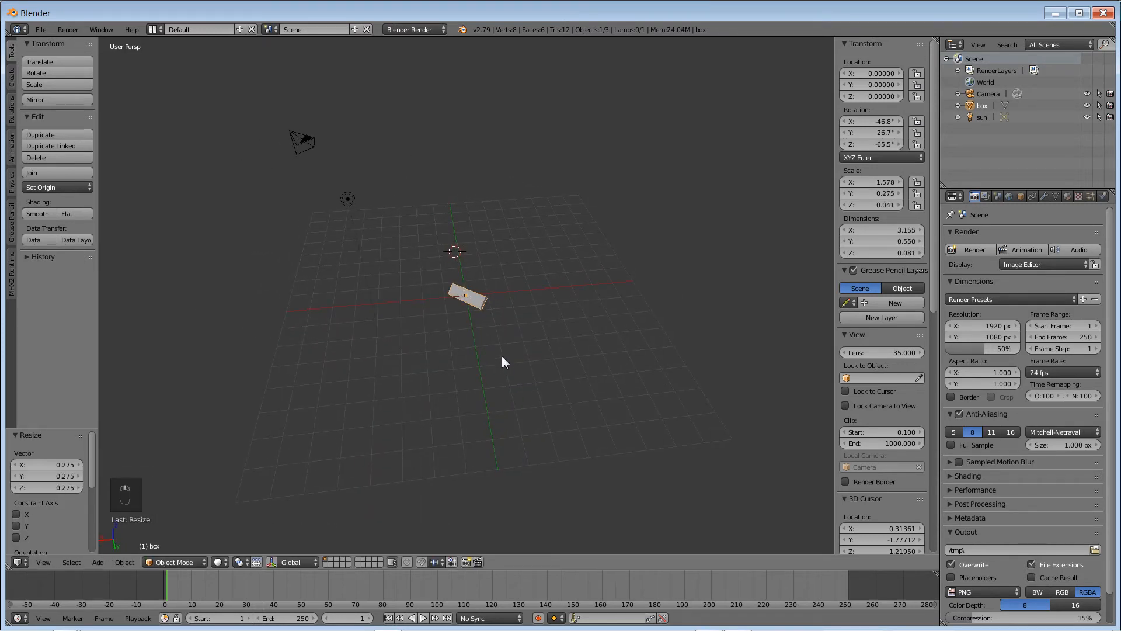
key(g)
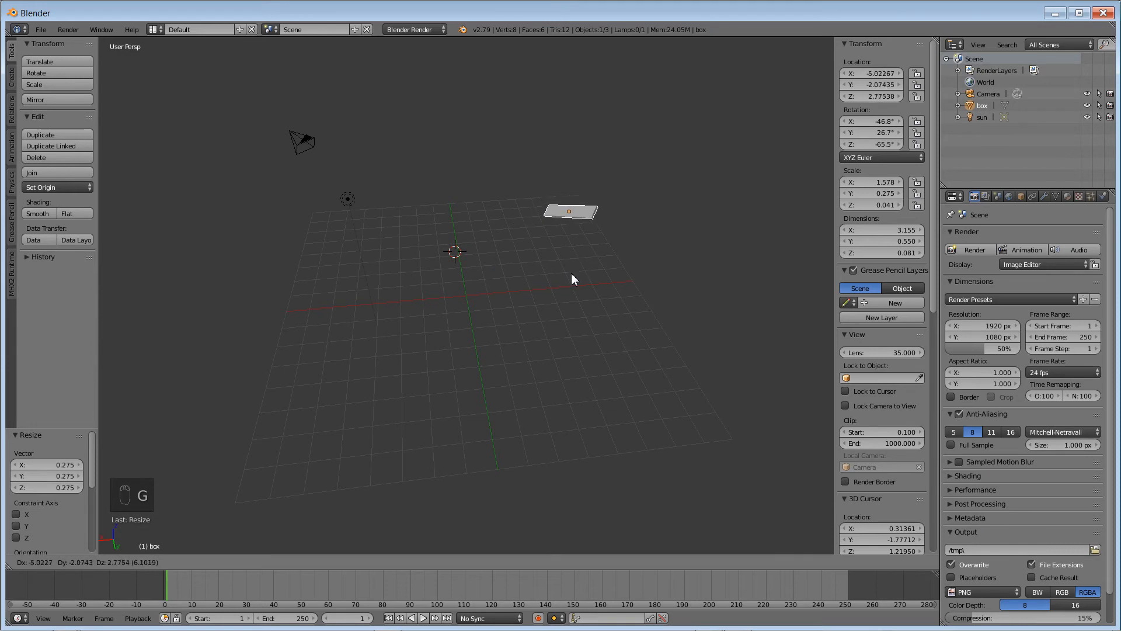
click(581, 258)
mouse_move(554, 328)
middle_down()
mouse_move(535, 340)
mouse_move(539, 313)
middle_up()
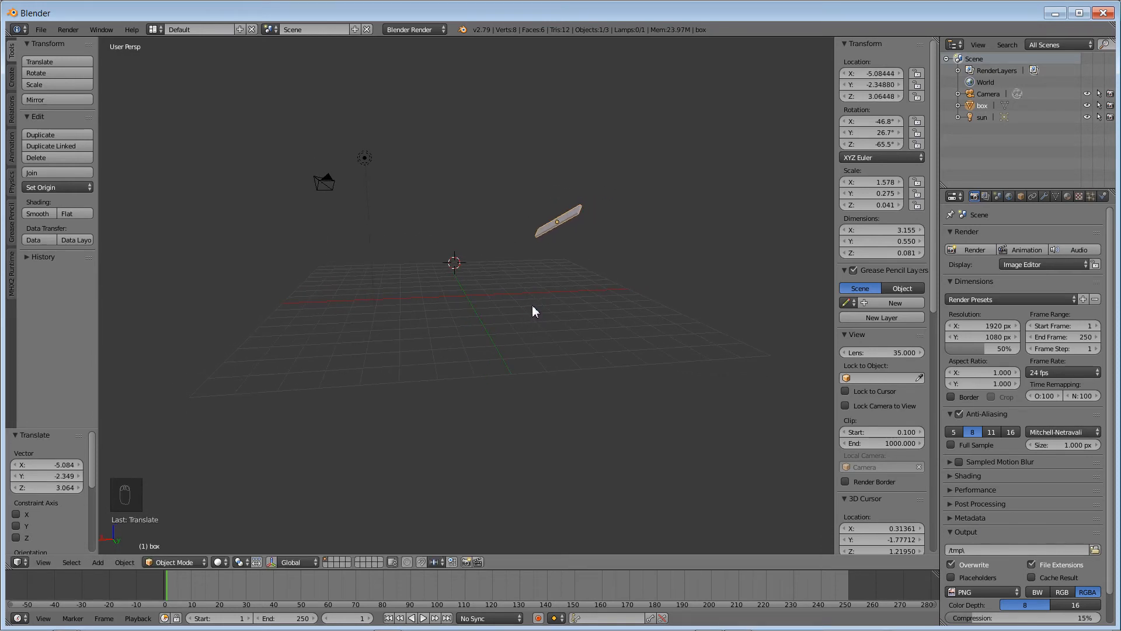
middle_drag(450, 334, 493, 341)
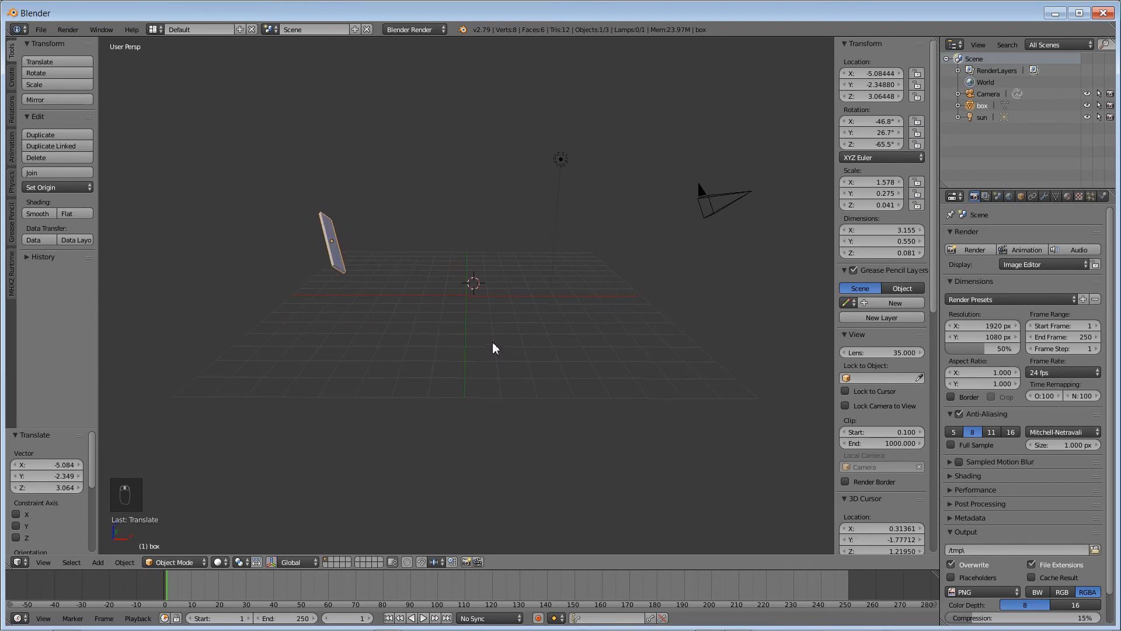